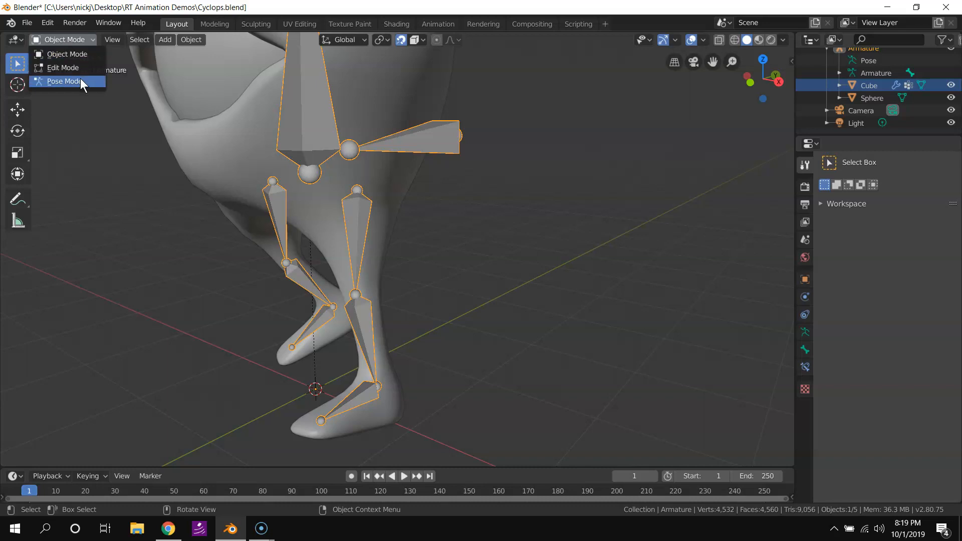
- In the left orthographic view, rotate the Leg R bone forward so the right thigh points ahead of the body
click(402, 145)
scroll(430, 144, down, 4)
middle_drag(425, 239, 489, 238)
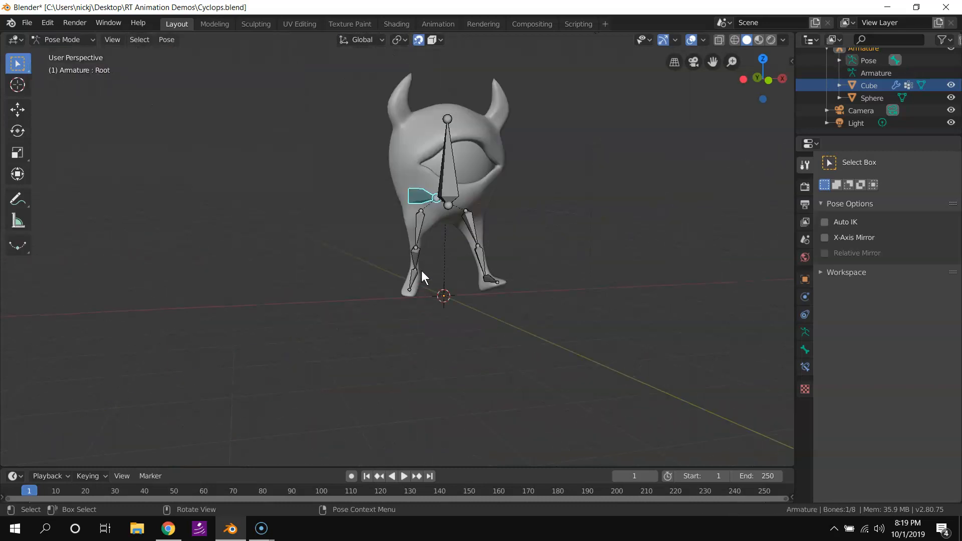
click(417, 221)
middle_drag(417, 234, 504, 271)
scroll(573, 308, up, 3)
middle_drag(573, 308, 406, 269)
scroll(408, 264, down, 1)
middle_drag(416, 235, 420, 228)
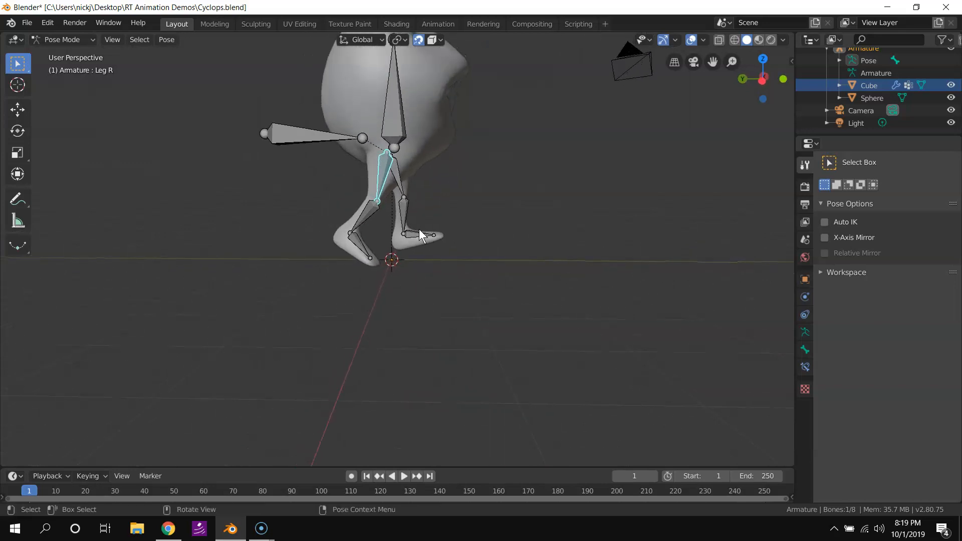
scroll(400, 197, down, 1)
middle_drag(400, 196, 421, 180)
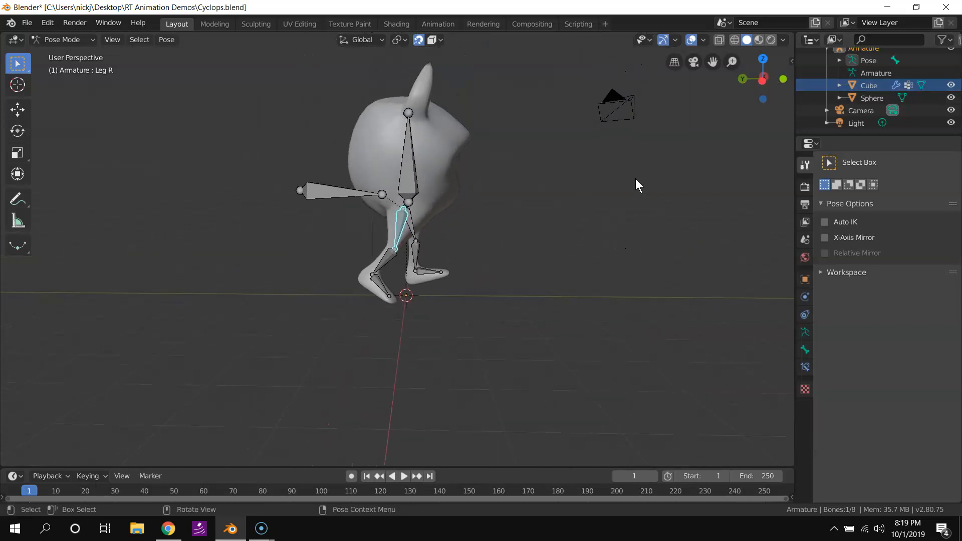
click(768, 82)
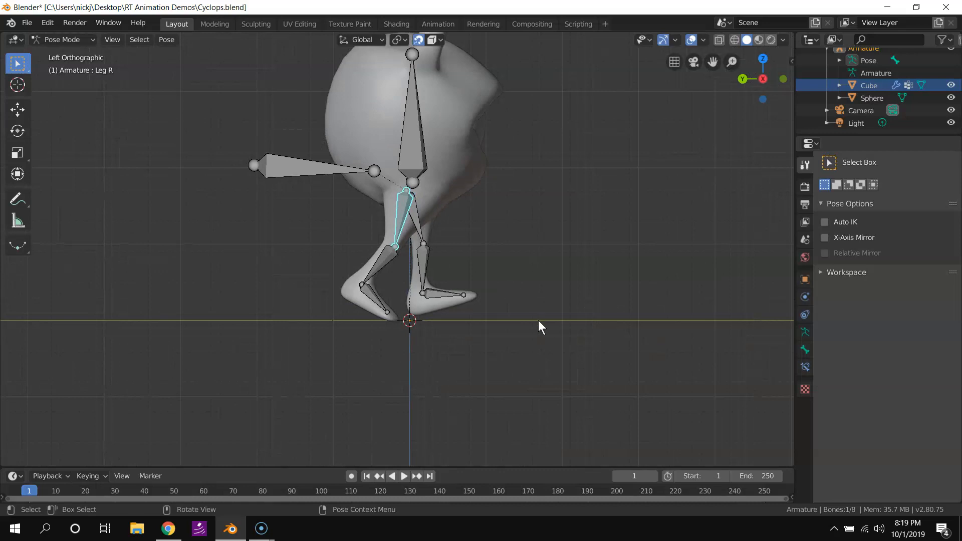
key(r)
click(521, 255)
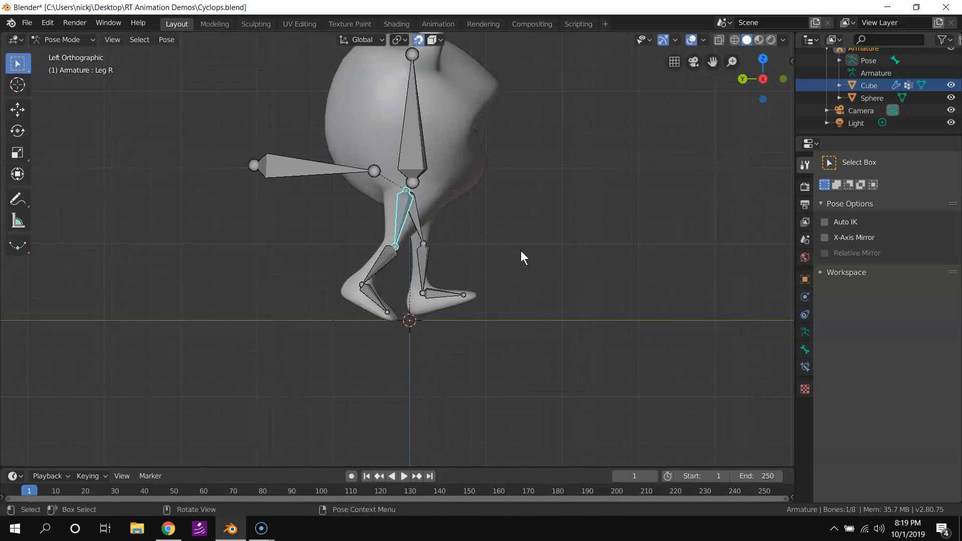
click(374, 293)
click(403, 216)
key(r)
click(483, 203)
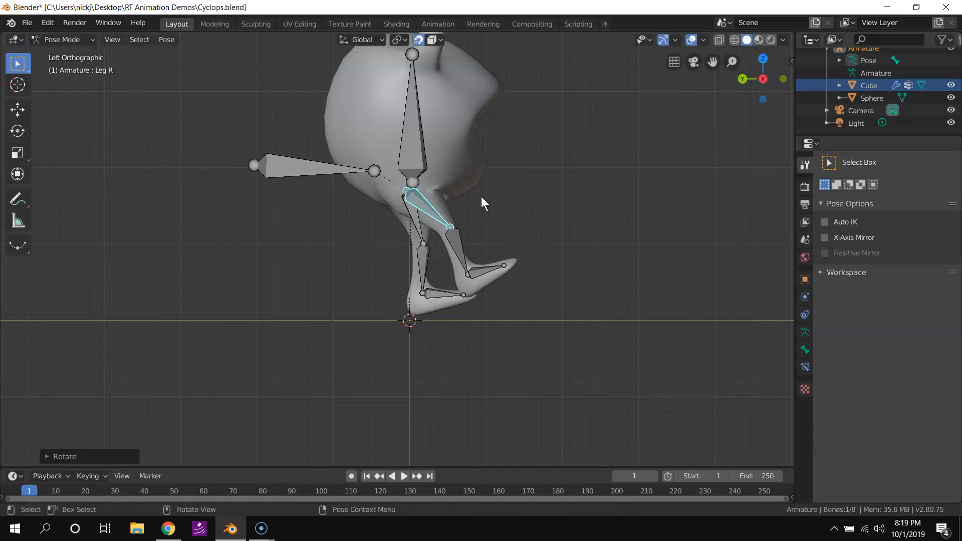
- Rotate the Shin R and Foot R bones so the right shin hangs down and the toes tilt slightly downward
click(452, 245)
key(r)
click(465, 287)
click(463, 282)
key(r)
click(465, 296)
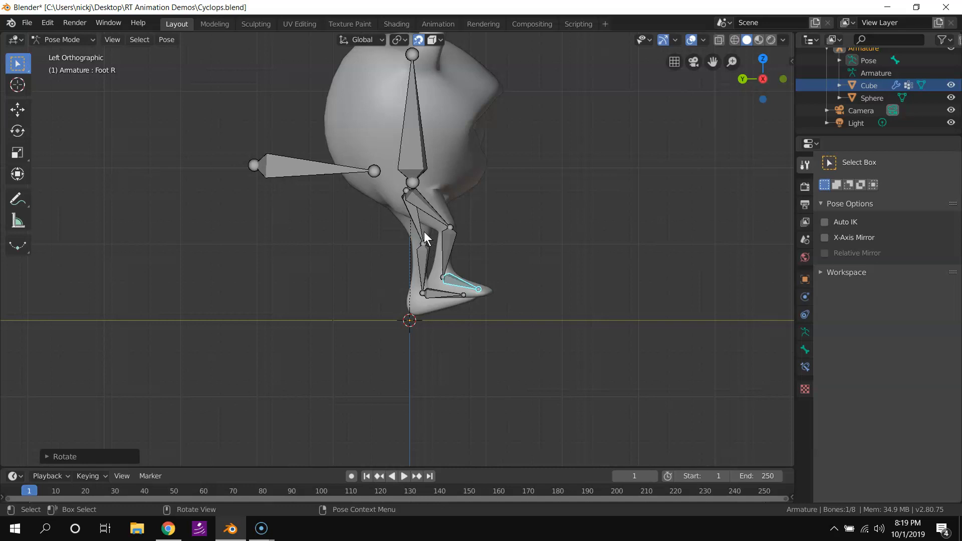
- Swing the left leg behind the body by rotating the Leg L and Shin L bones
click(419, 238)
key(r)
click(344, 244)
click(353, 242)
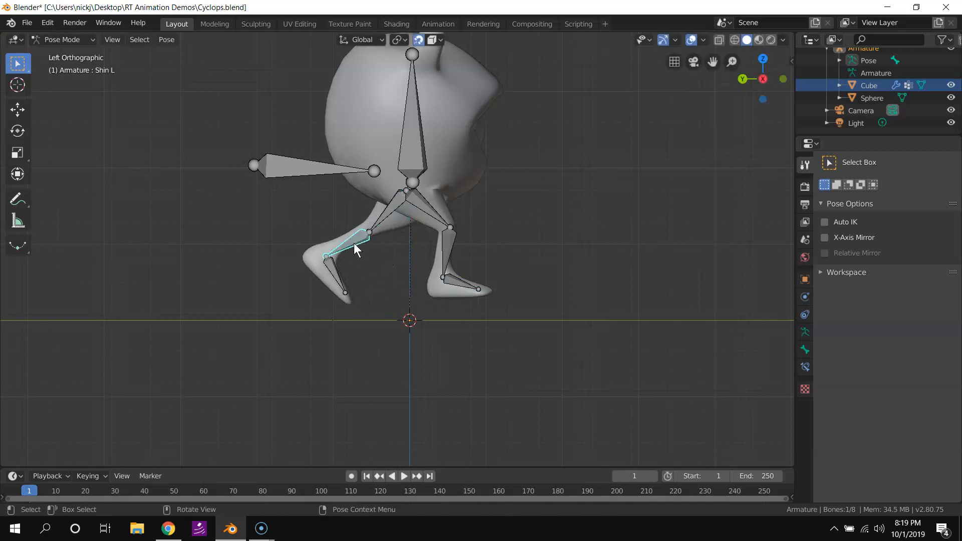
key(r)
click(383, 261)
click(384, 215)
key(r)
click(405, 220)
- Adjust the rotation of the Shin L and Foot L bones to bend the left knee and ankle
click(393, 255)
key(r)
click(357, 301)
click(361, 302)
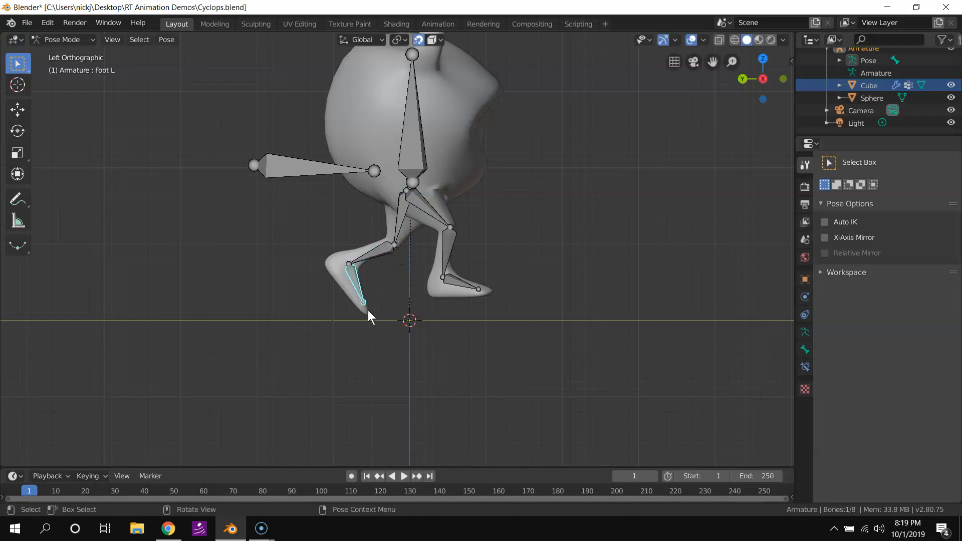
key(r)
click(389, 259)
- Rotate the Leg L bone slightly and turn Foot L until the left foot is nearly level
click(399, 221)
key(r)
click(411, 214)
click(387, 281)
key(r)
click(413, 267)
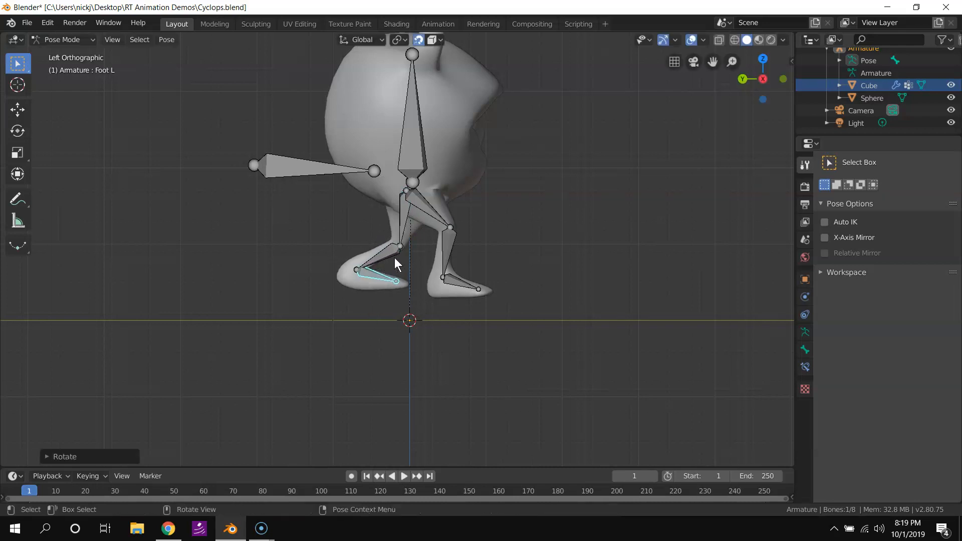
- Refine the left knee bend by rotating Shin L, and turn Foot L to match the ground
click(390, 253)
key(r)
click(430, 258)
key(r)
click(414, 270)
click(390, 280)
key(r)
click(393, 291)
- Move the Root bone down until the feet reach the ground line, then forward about 1.36 m
click(311, 170)
key(g)
click(301, 193)
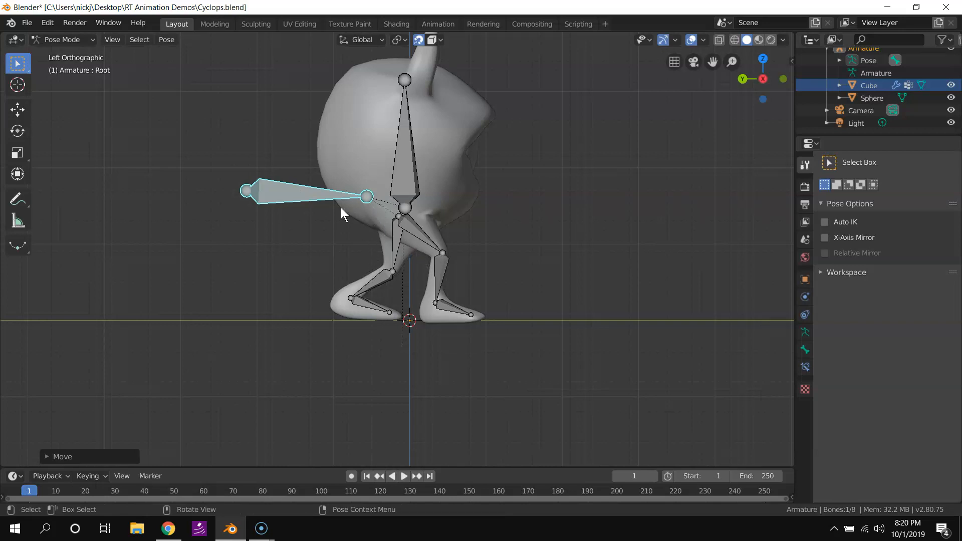
key(g)
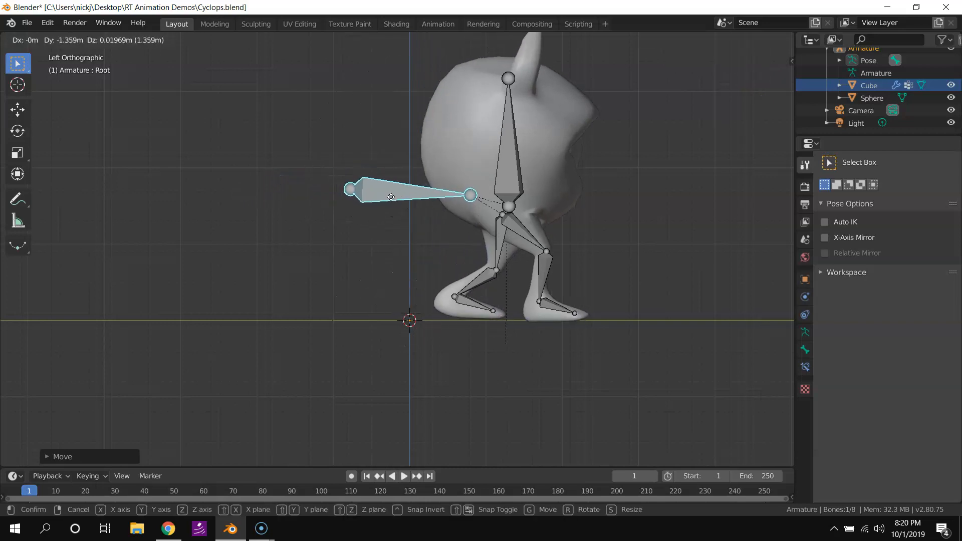
click(390, 200)
- Rotate the Leg R and Shin R bones to swing the right leg back behind the body
click(519, 236)
key(r)
click(462, 267)
click(461, 268)
key(r)
click(502, 285)
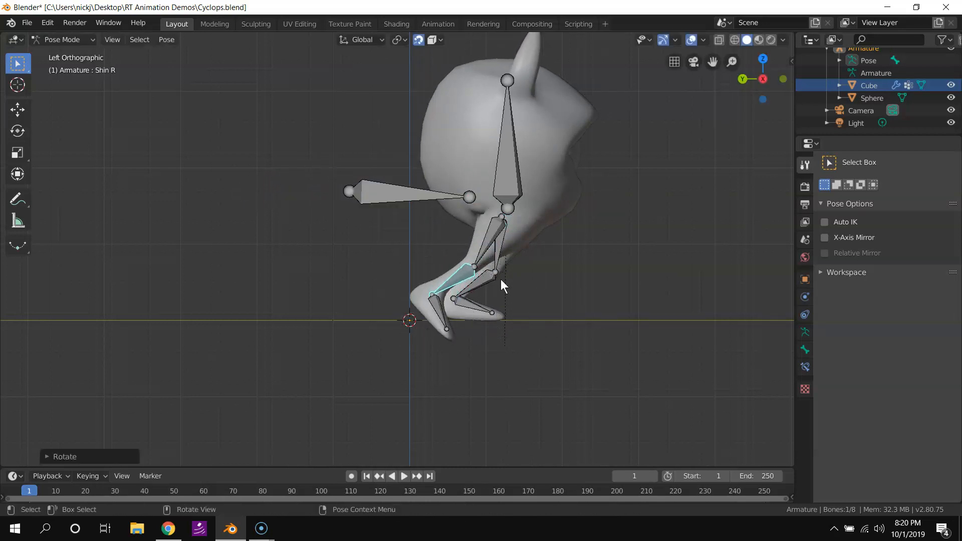
- Rotate the Foot R bone nearly level with the ground and fine-tune the angle of Leg R
click(442, 315)
key(r)
click(470, 311)
click(485, 257)
key(r)
click(510, 243)
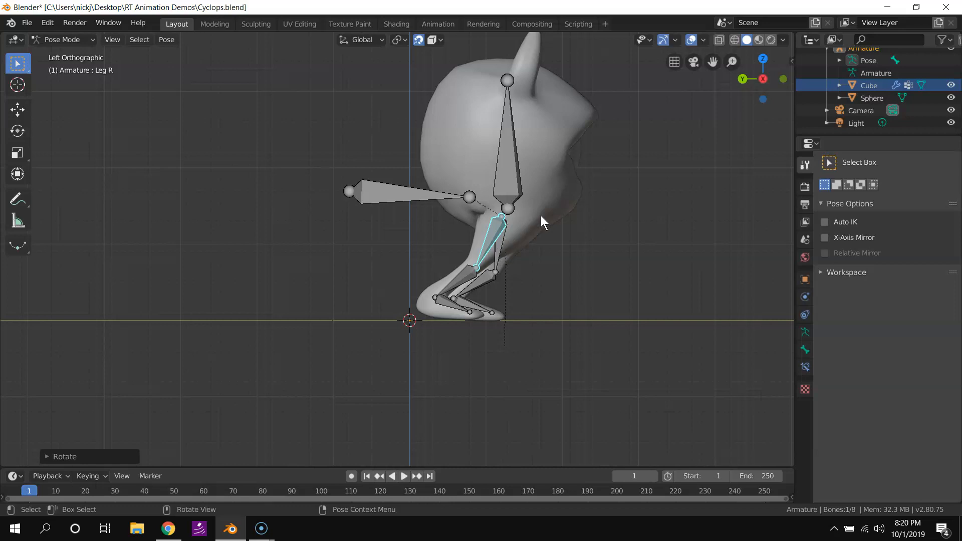
- Select every bone of the armature and clear all of their pose transforms
middle_drag(557, 216, 567, 235)
key(a)
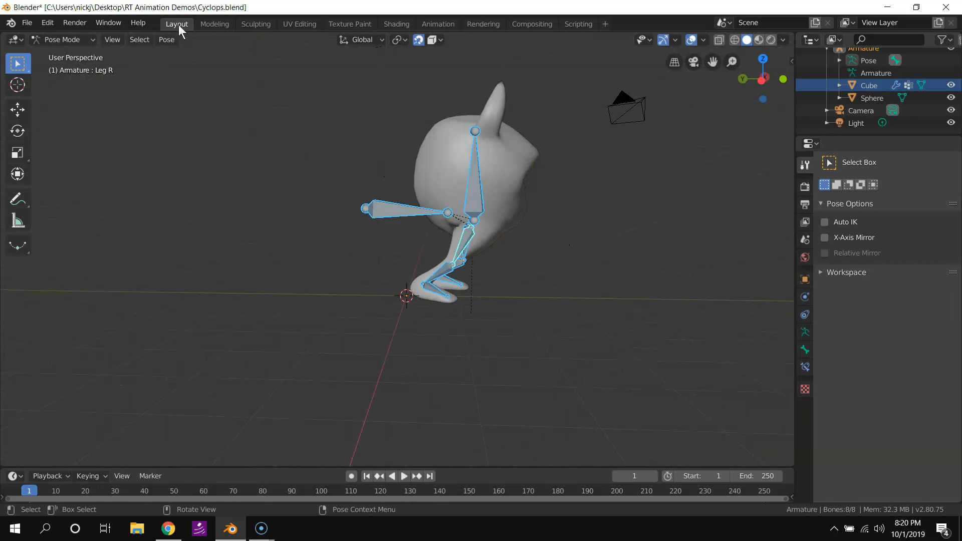
click(168, 40)
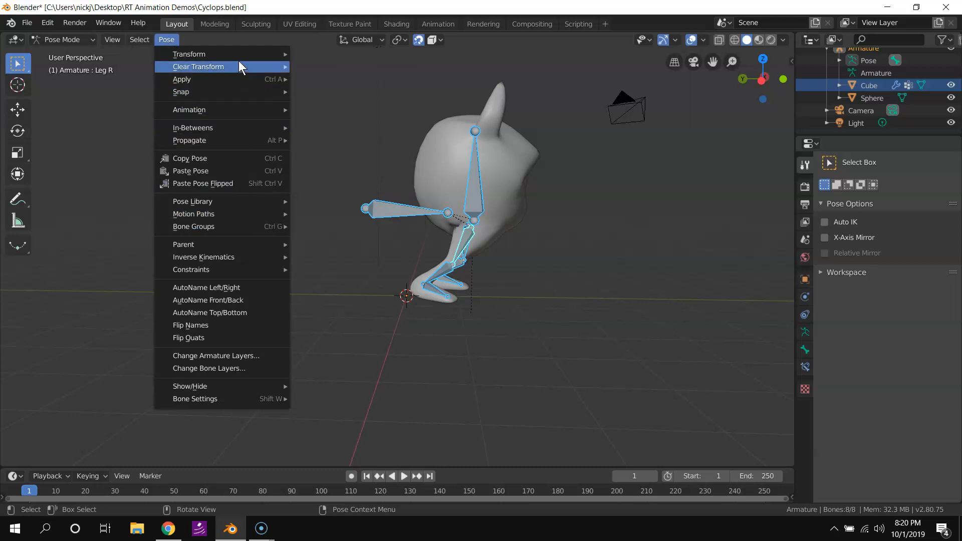
mouse_move(239, 65)
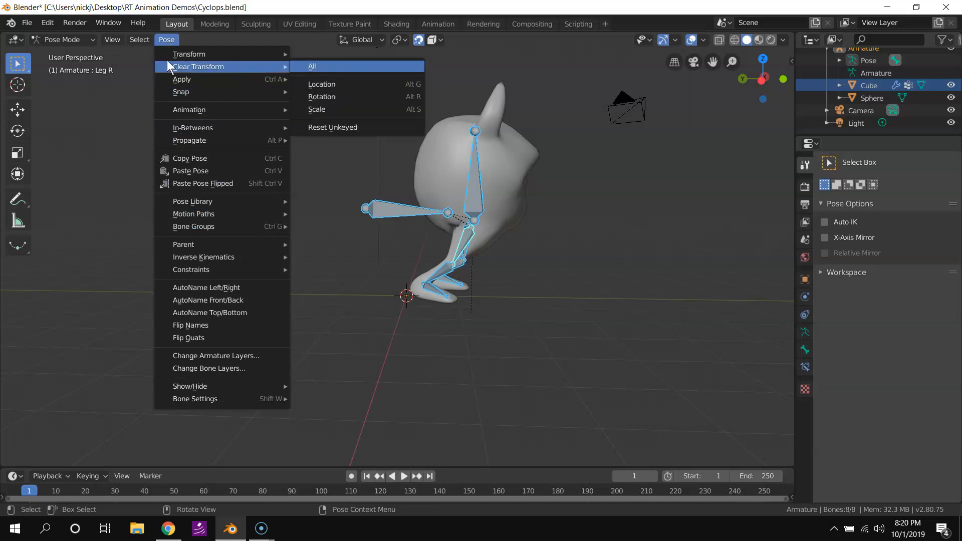
click(339, 68)
- Select the Root bone and switch the armature to Edit Mode
middle_drag(338, 68, 498, 167)
scroll(501, 137, up, 2)
click(300, 177)
middle_drag(301, 170, 381, 115)
click(71, 43)
click(79, 67)
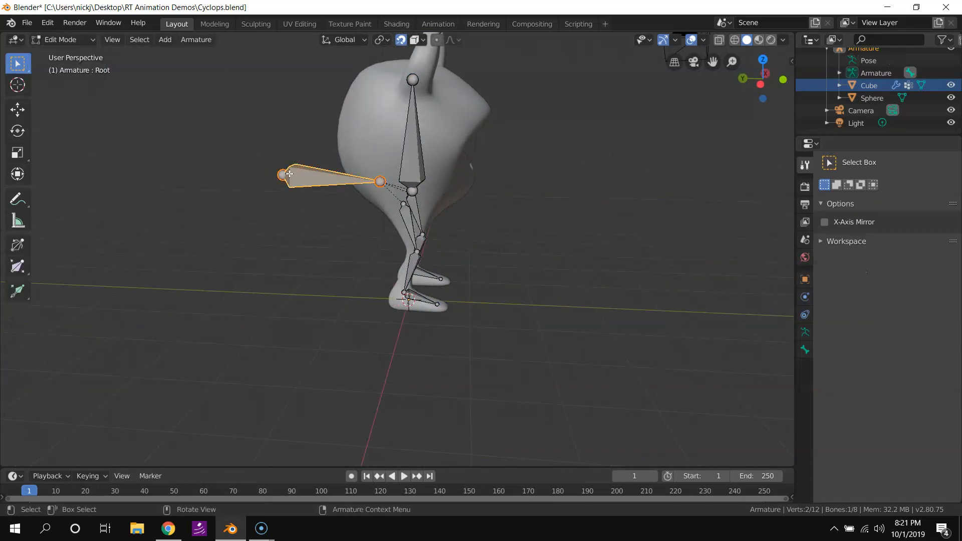
- Extrude a new bone about 0.54 m straight down from the left ankle joint at the end of Shin L
click(410, 285)
mouse_move(410, 285)
middle_down()
mouse_move(538, 285)
mouse_move(414, 272)
middle_up()
scroll(414, 272, up, 4)
shift+middle_drag(374, 295, 298, 236)
scroll(417, 232, down, 6)
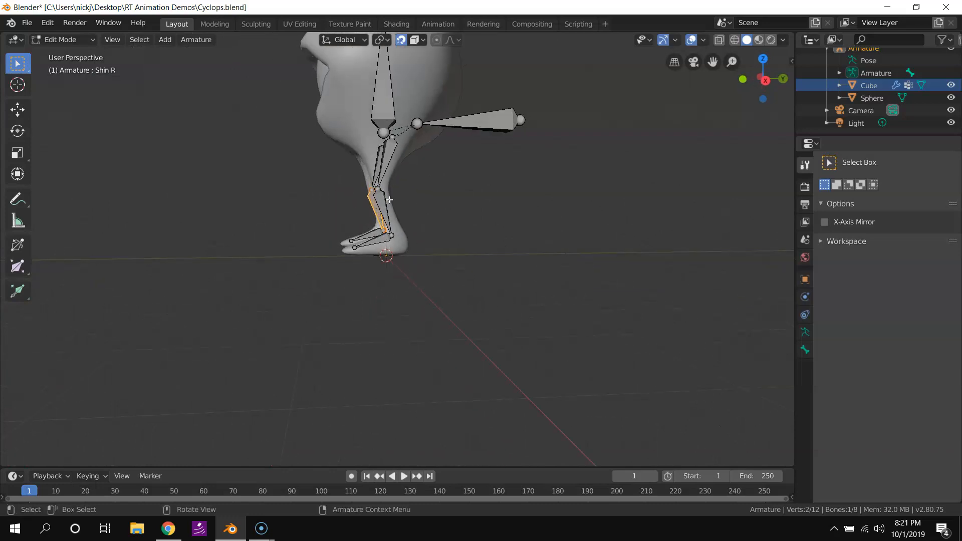
scroll(401, 208, up, 3)
click(383, 214)
middle_drag(429, 213, 410, 234)
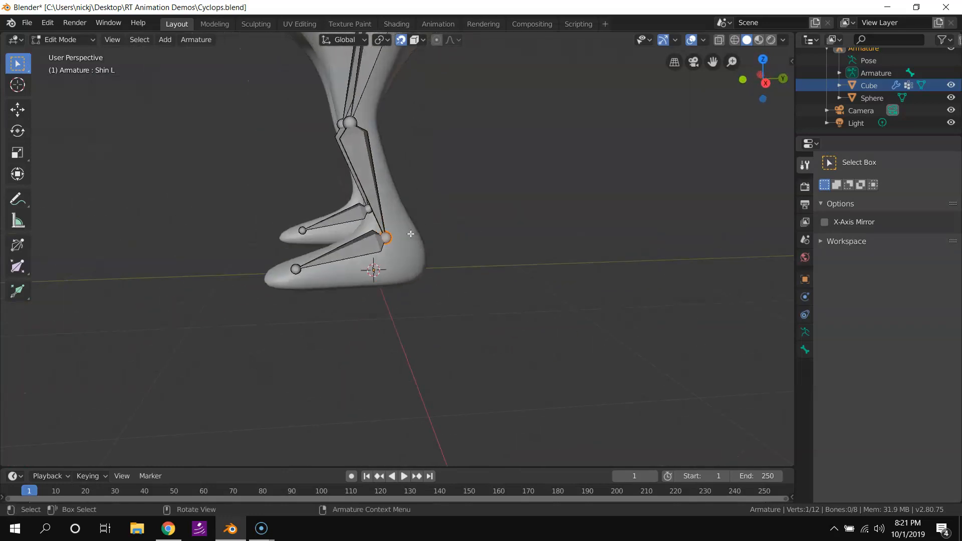
key(e)
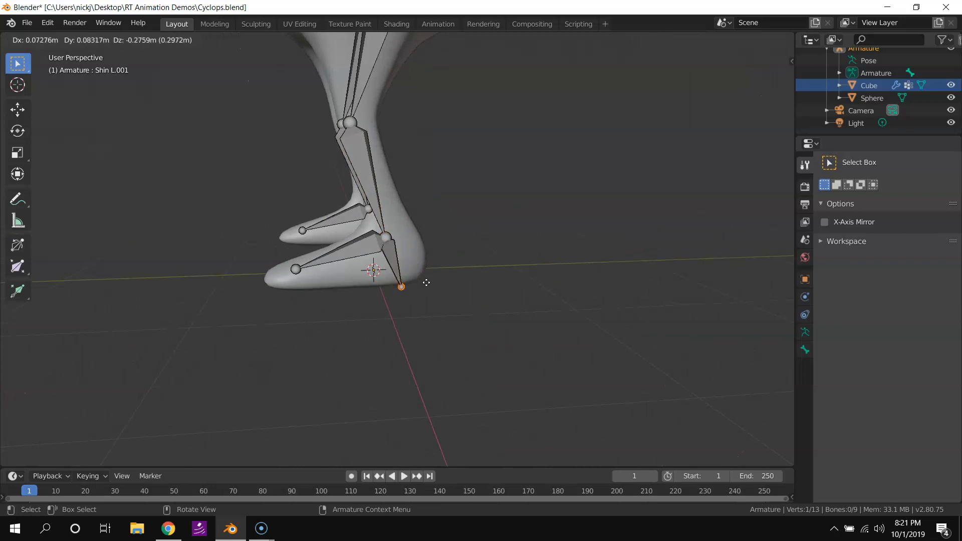
click(430, 323)
middle_drag(430, 323, 365, 195)
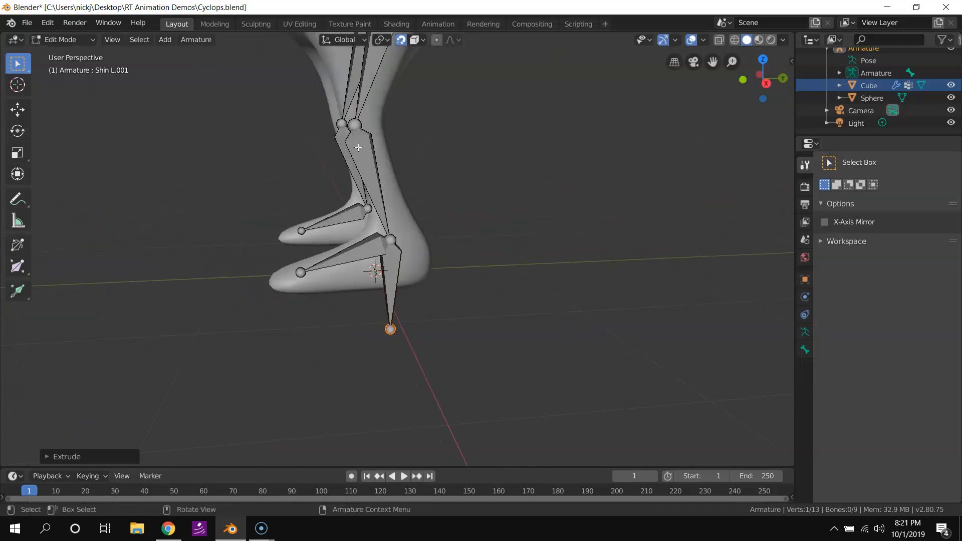
- Select the extruded bone below the left ankle and clear its parent in the bone relations
click(396, 269)
middle_drag(395, 269, 314, 220)
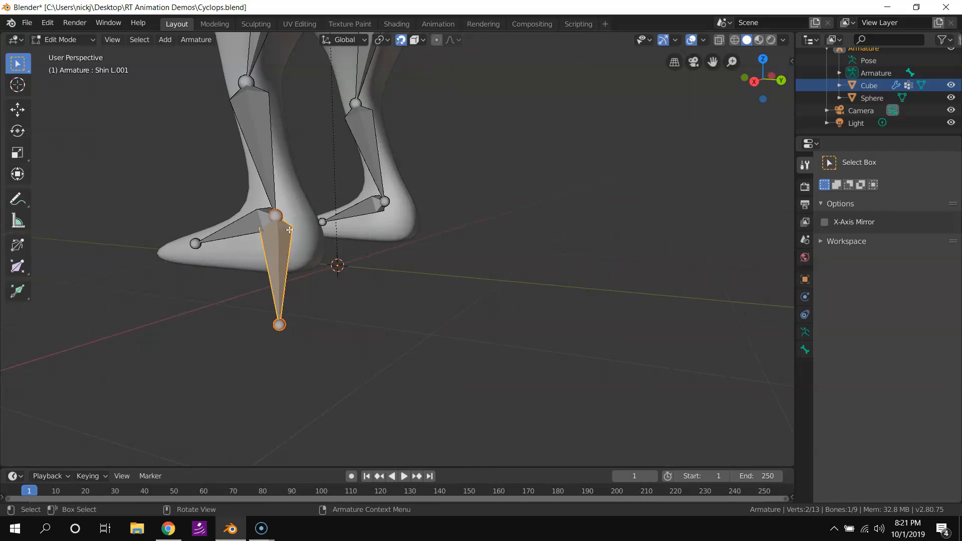
key(g)
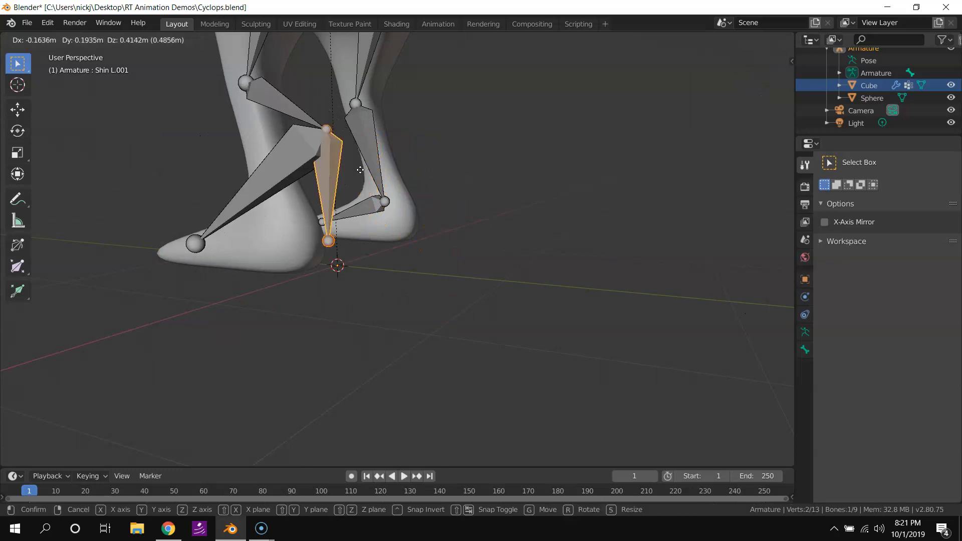
key(Escape)
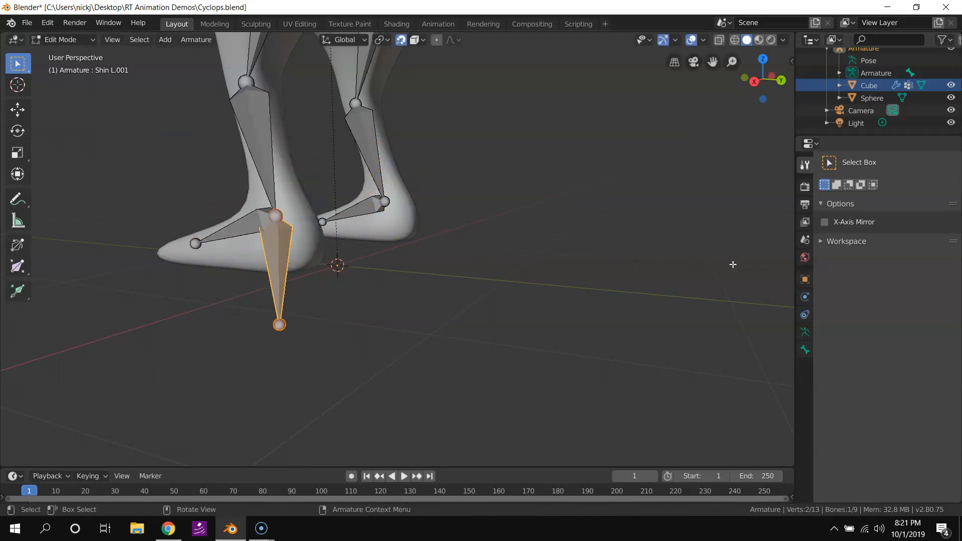
click(805, 350)
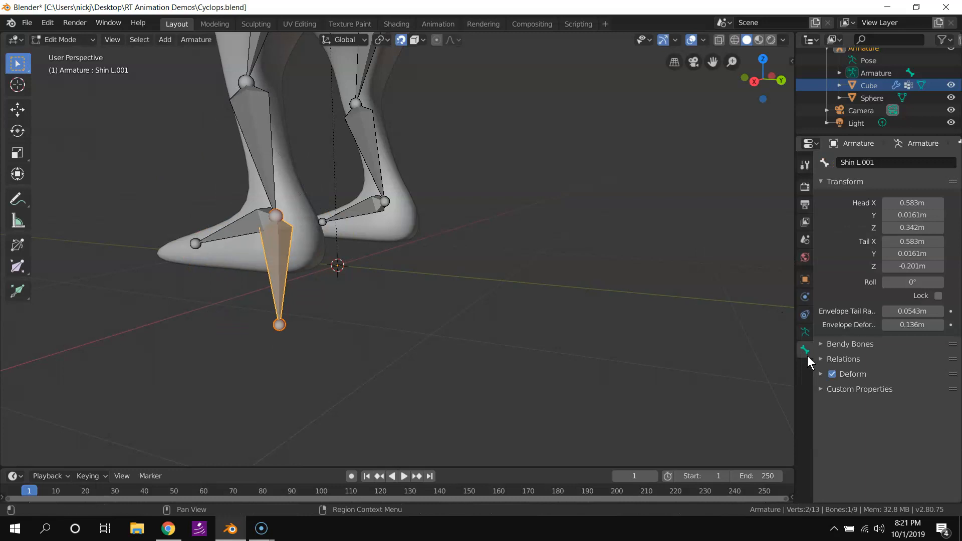
click(822, 359)
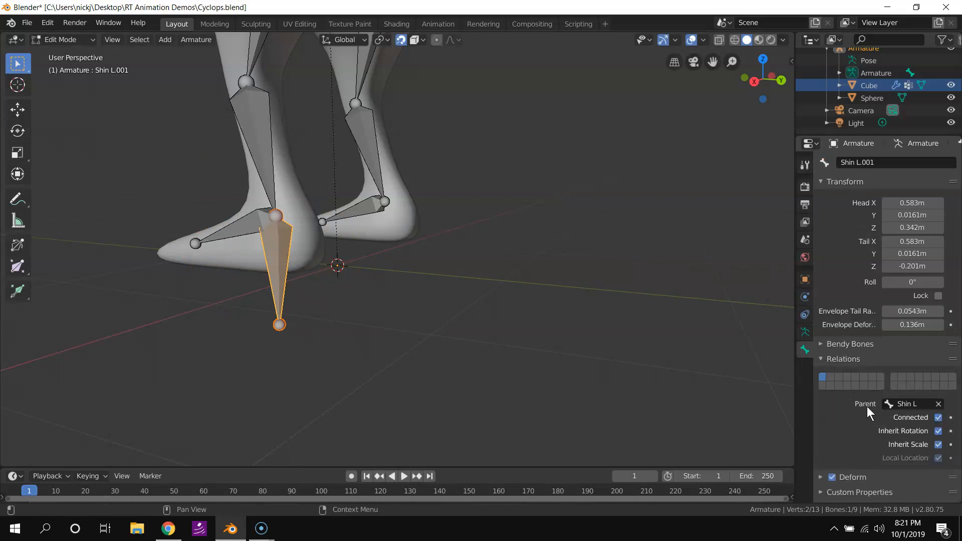
click(938, 404)
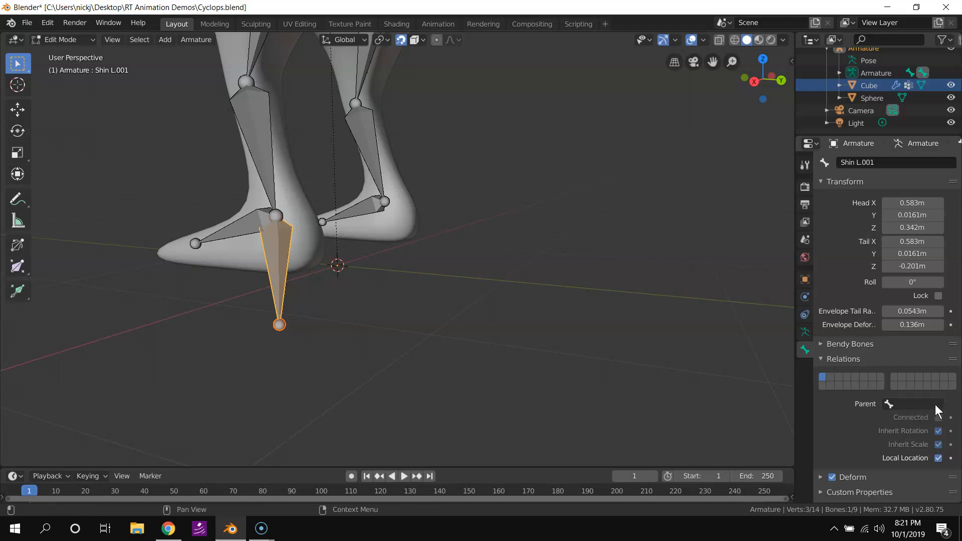
- Try moving the unparented bone below the left ankle away from the leg
middle_drag(277, 207, 367, 240)
key(g)
right_click(476, 302)
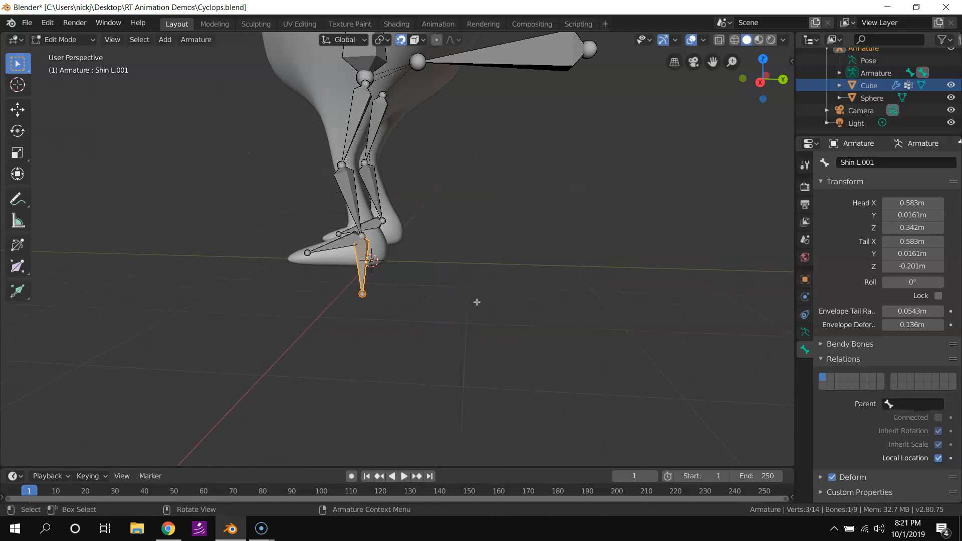
scroll(412, 265, up, 3)
right_click(312, 271)
key(g)
right_click(441, 303)
key(g)
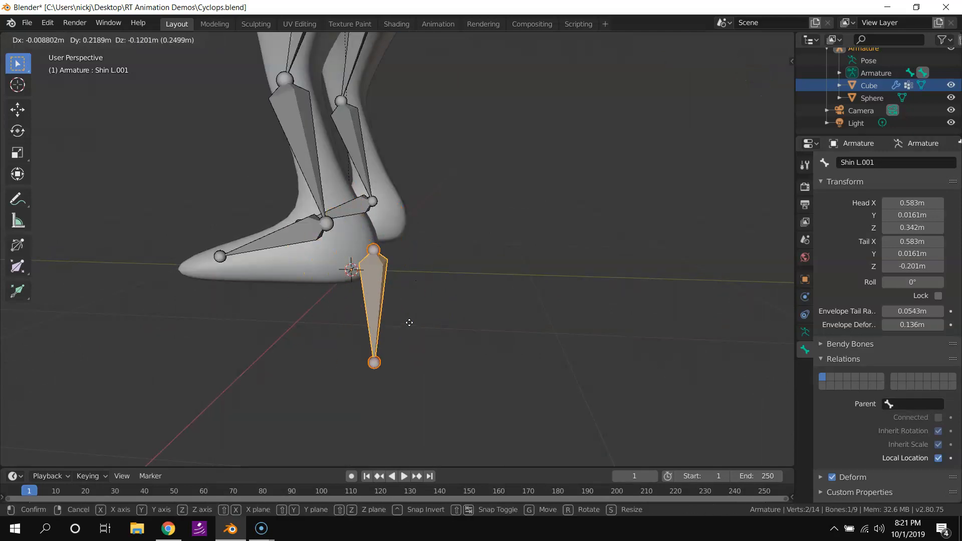
right_click(443, 275)
- Rename the unparented bone below the left ankle to "Foot IK L"
middle_drag(468, 275, 503, 266)
scroll(503, 266, up, 3)
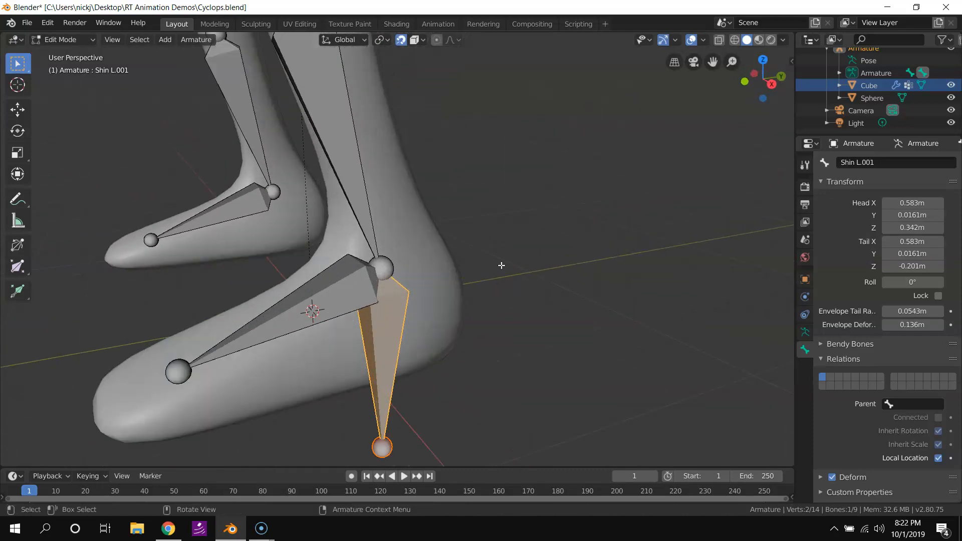
scroll(502, 267, down, 3)
middle_drag(430, 270, 457, 249)
double_click(877, 162)
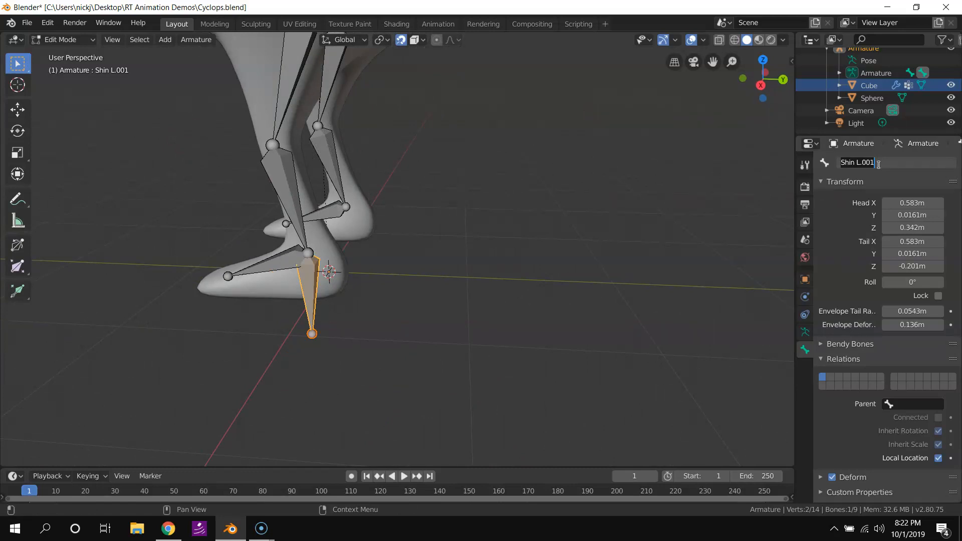
key(BackSpace)
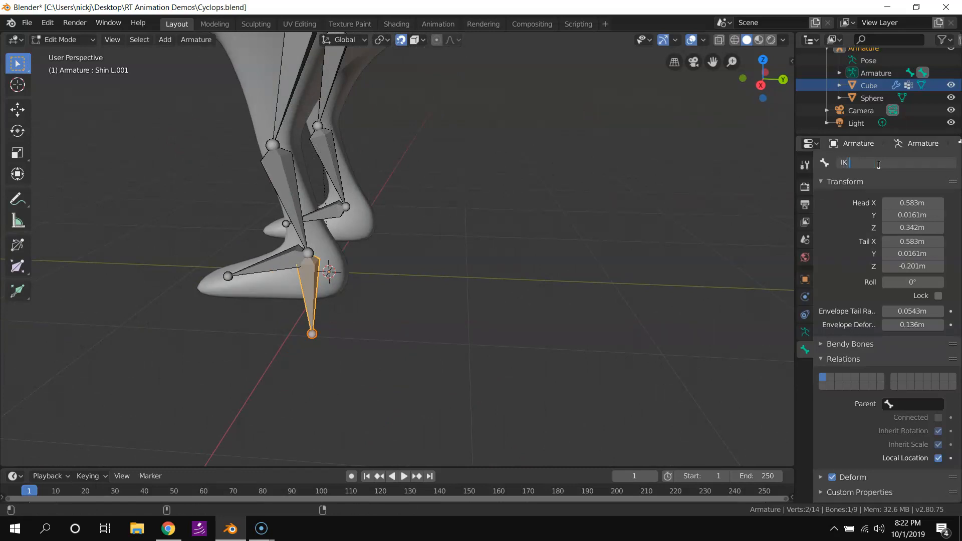
key(BackSpace)
key(BackSpace)
text(Foot)
key(Return)
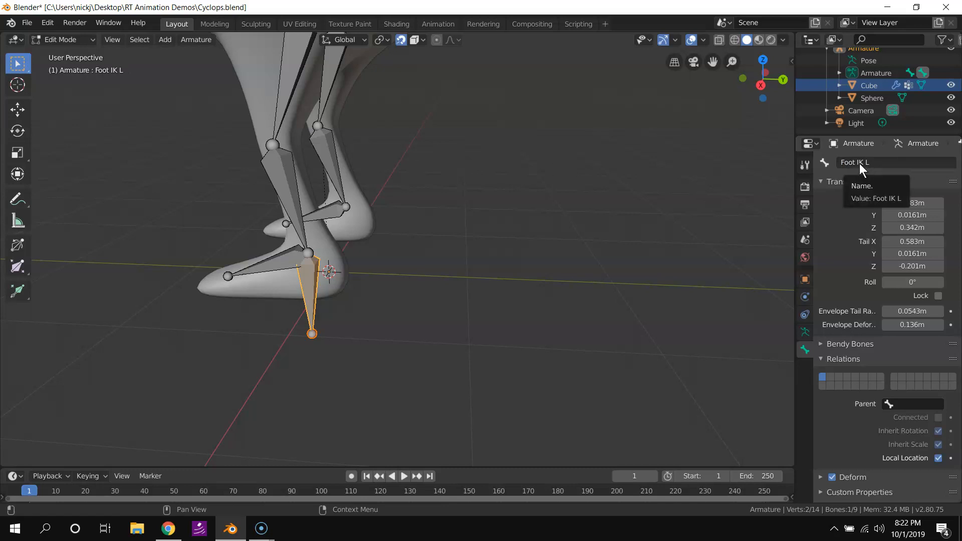
middle_drag(390, 191, 395, 171)
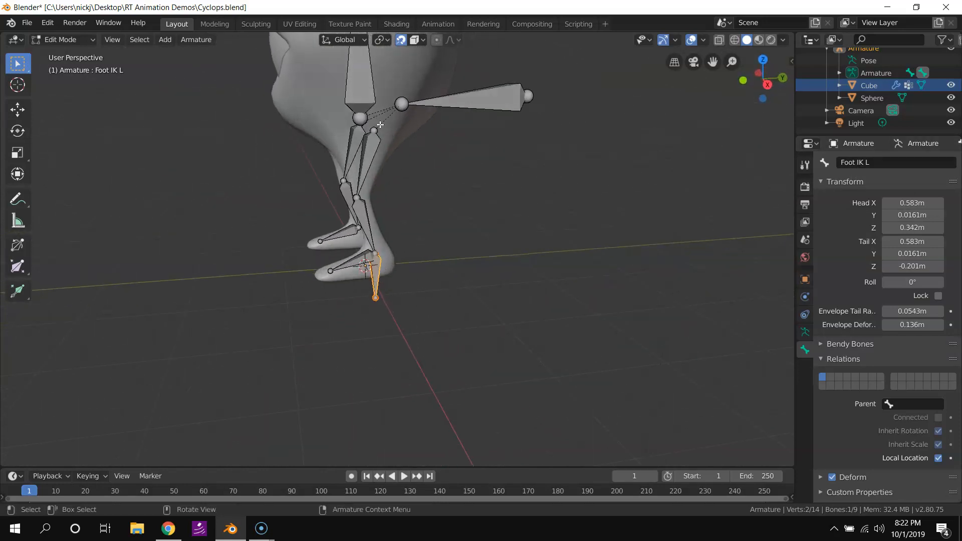
- Examine the left leg's bone chain and the unparented Foot IK L bone from several angles
middle_drag(340, 201, 381, 237)
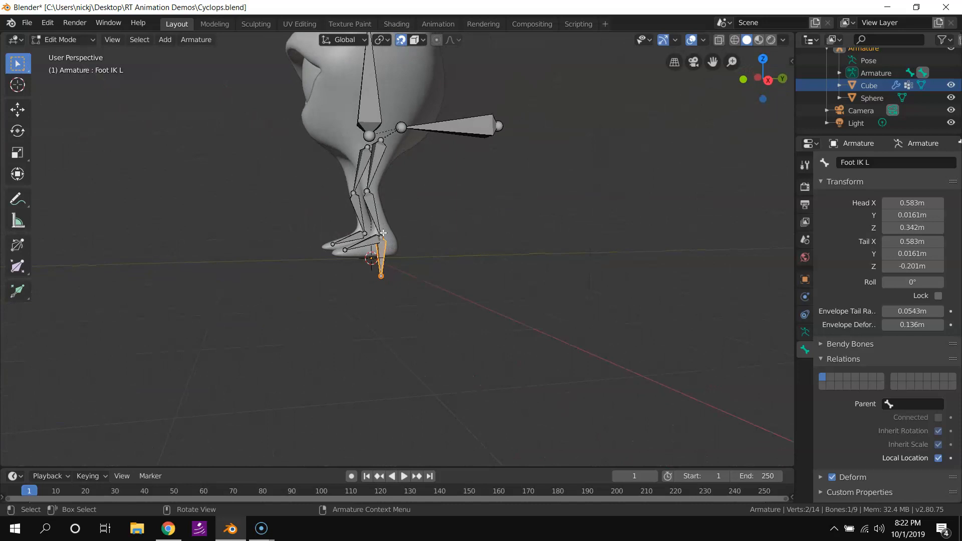
mouse_move(390, 201)
middle_down()
mouse_move(376, 208)
mouse_move(397, 222)
mouse_move(376, 201)
middle_up()
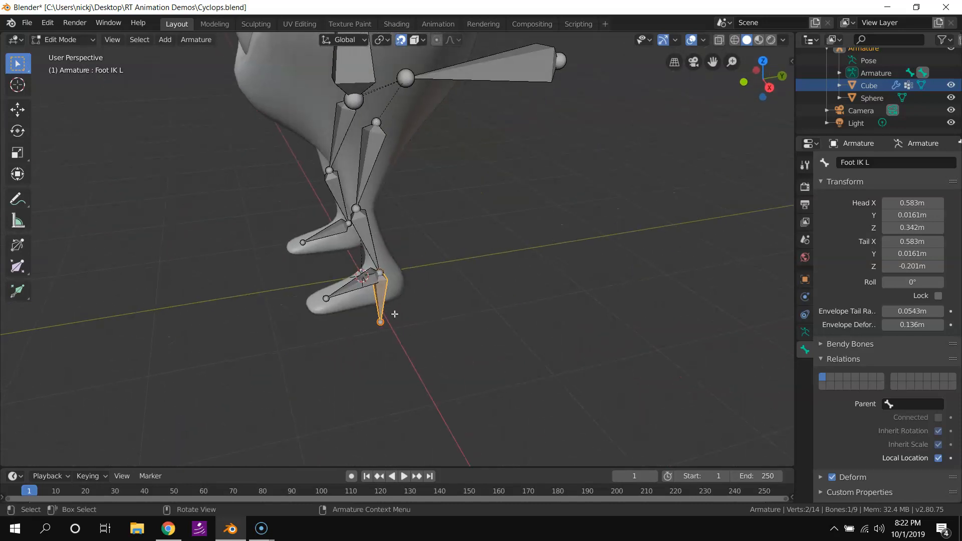
middle_drag(390, 148, 335, 131)
click(352, 105)
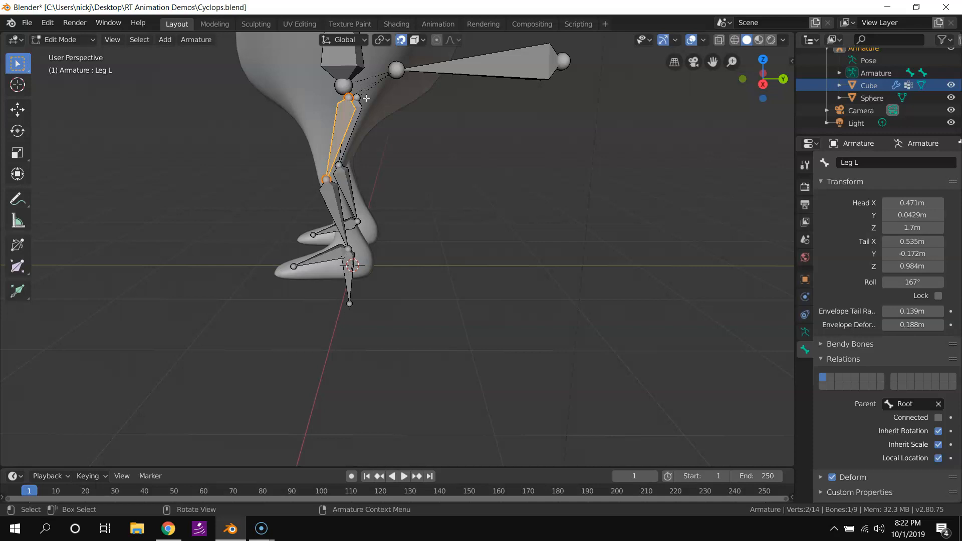
middle_drag(378, 169, 423, 279)
click(404, 275)
middle_drag(315, 231, 457, 279)
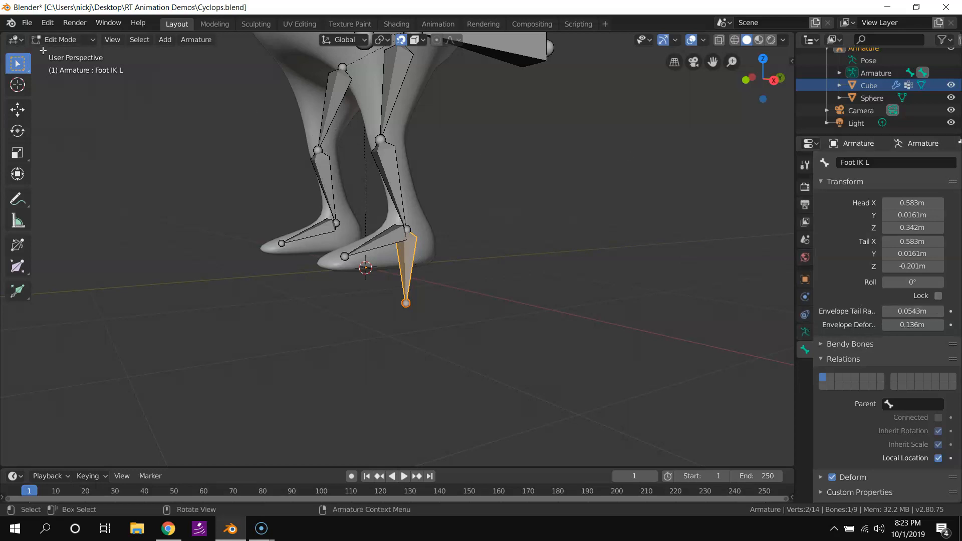
- Switch the armature from Edit Mode to Pose Mode and select the Shin L bone
click(55, 40)
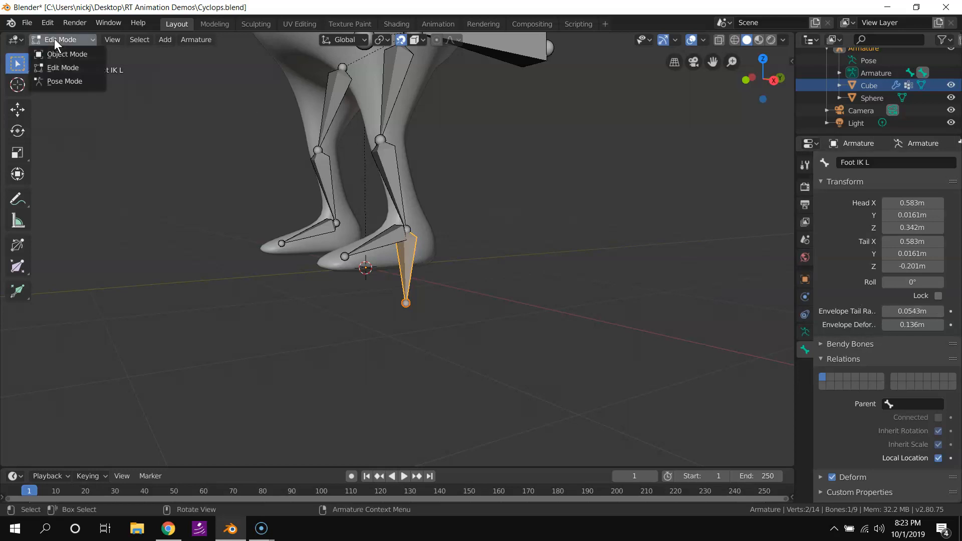
click(65, 80)
middle_drag(527, 310, 494, 296)
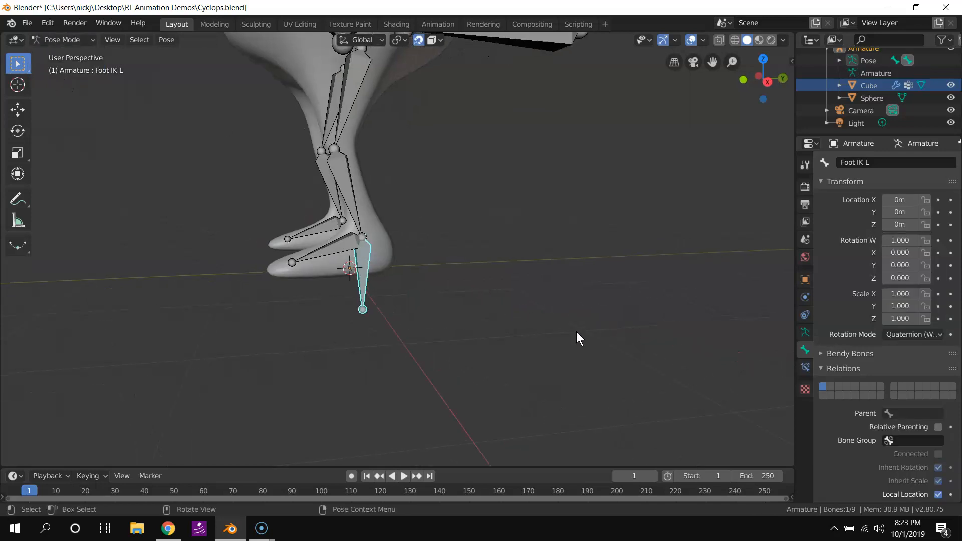
middle_drag(355, 286, 408, 297)
click(421, 188)
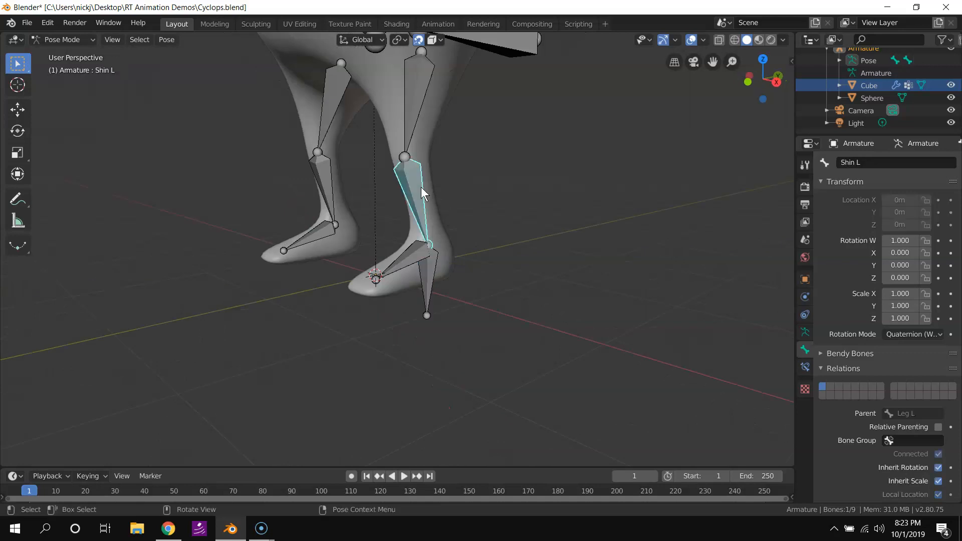
middle_drag(453, 269, 415, 193)
click(336, 283)
click(414, 200)
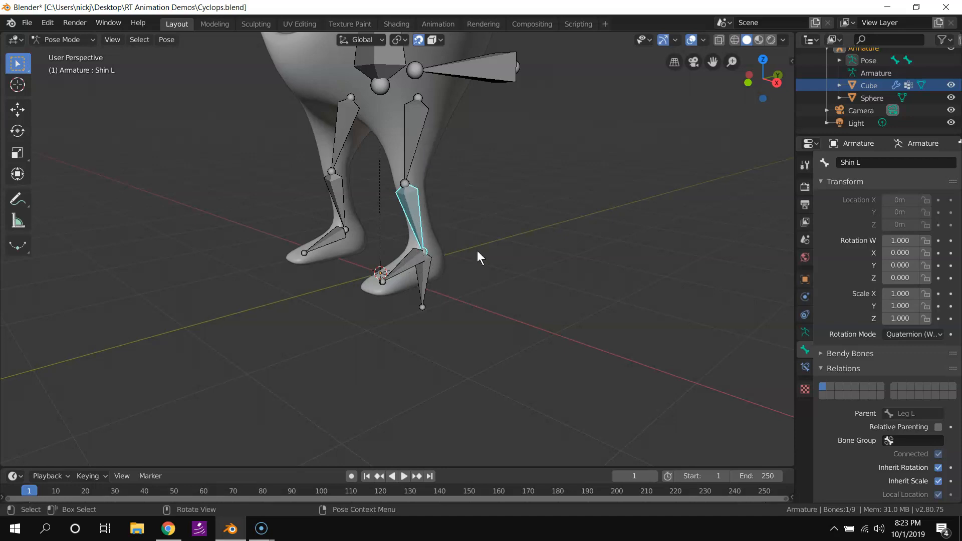
- Add an Inverse Kinematics bone constraint to the Shin L bone
middle_drag(480, 271, 416, 252)
scroll(401, 257, up, 3)
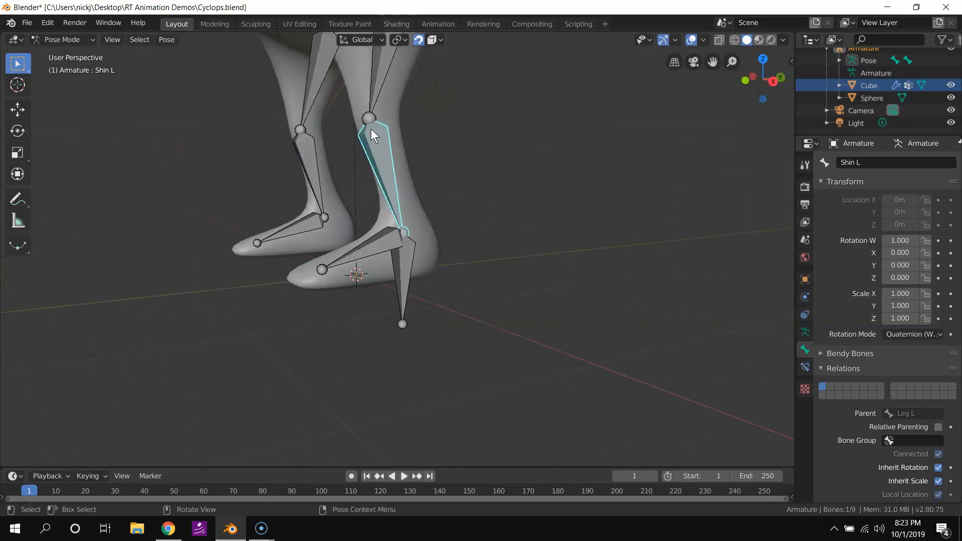
scroll(402, 184, down, 3)
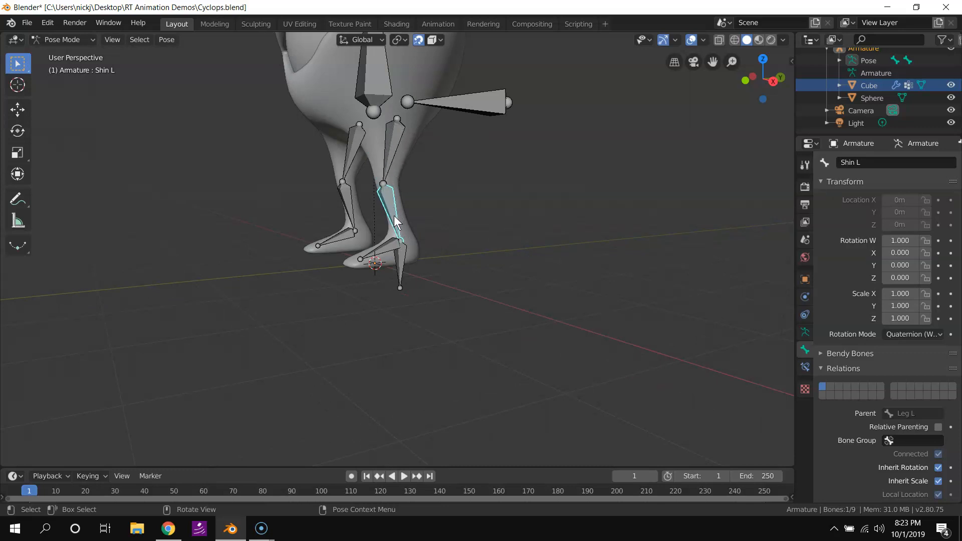
click(807, 371)
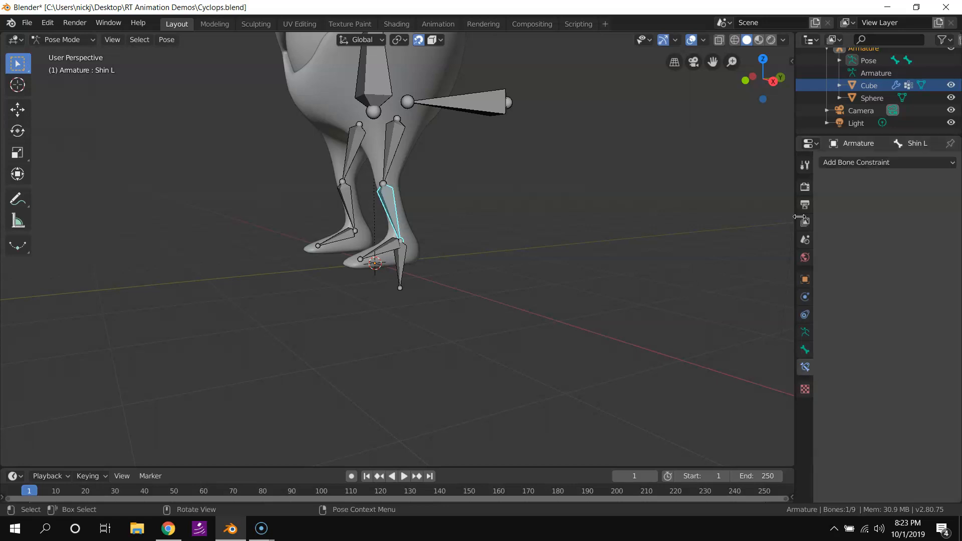
click(856, 163)
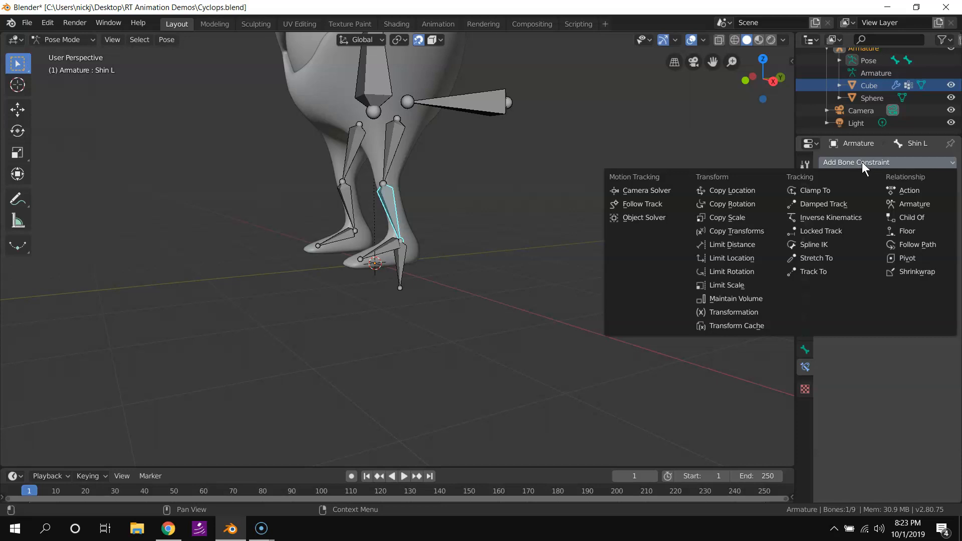
click(837, 217)
- Set the IK constraint's target to Armature and its target bone to Foot IK L
middle_drag(659, 203, 577, 223)
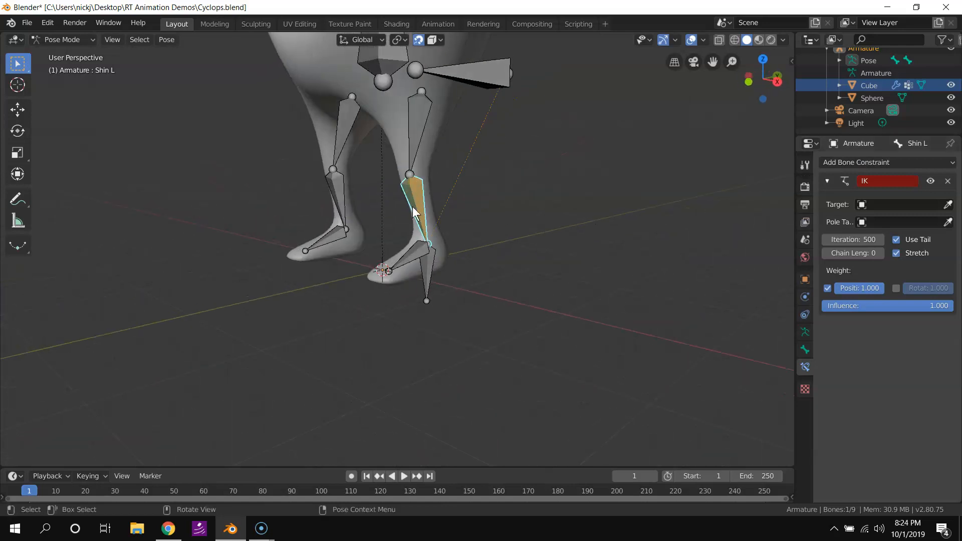
middle_drag(420, 213, 594, 243)
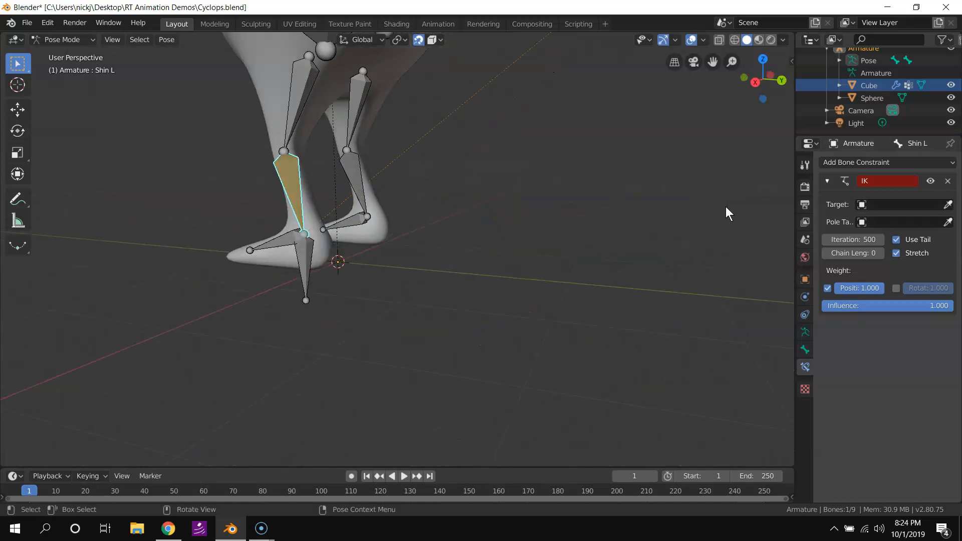
middle_drag(726, 212, 715, 178)
click(949, 205)
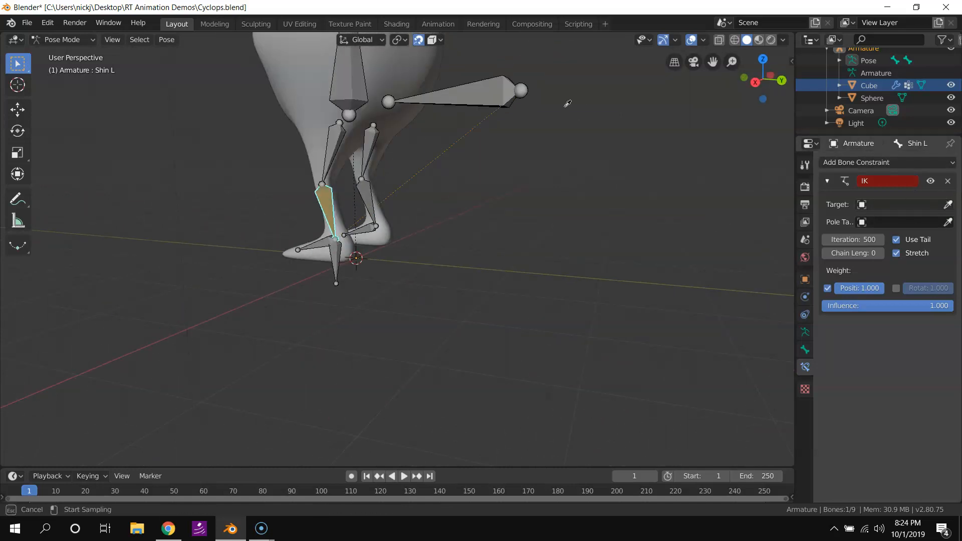
click(503, 100)
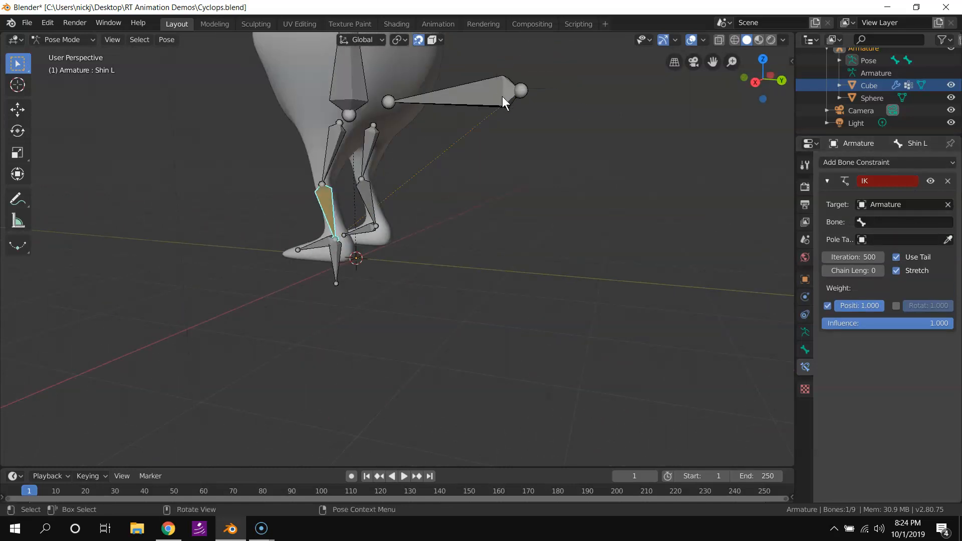
click(877, 204)
click(846, 223)
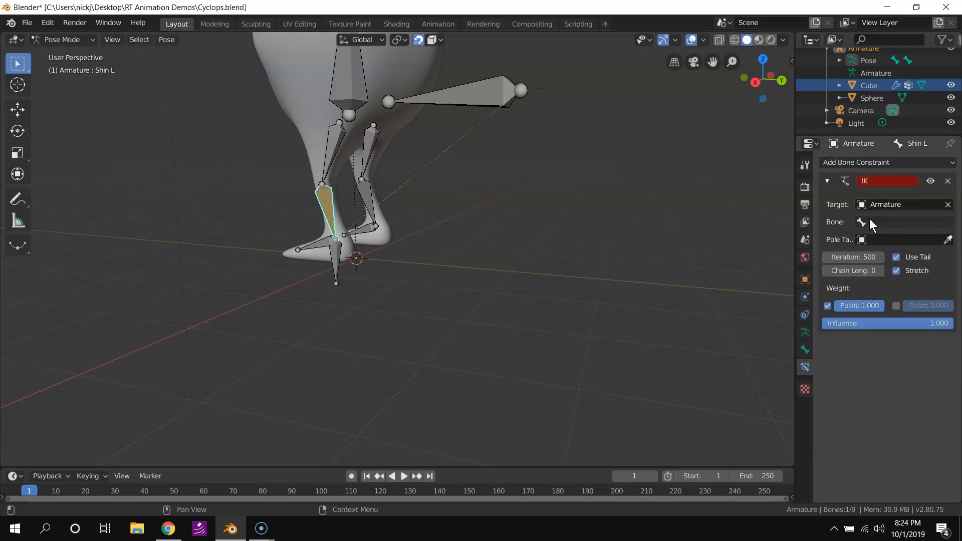
click(878, 223)
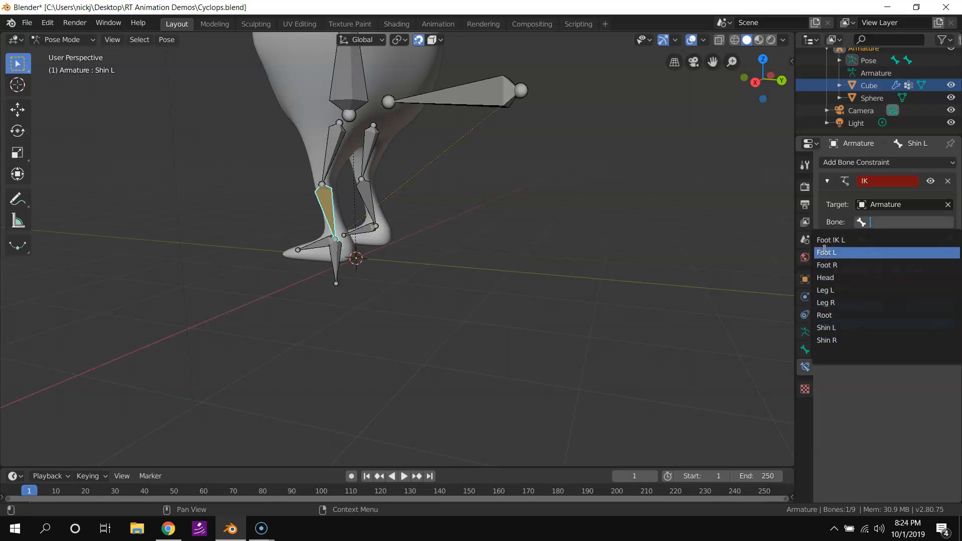
click(853, 243)
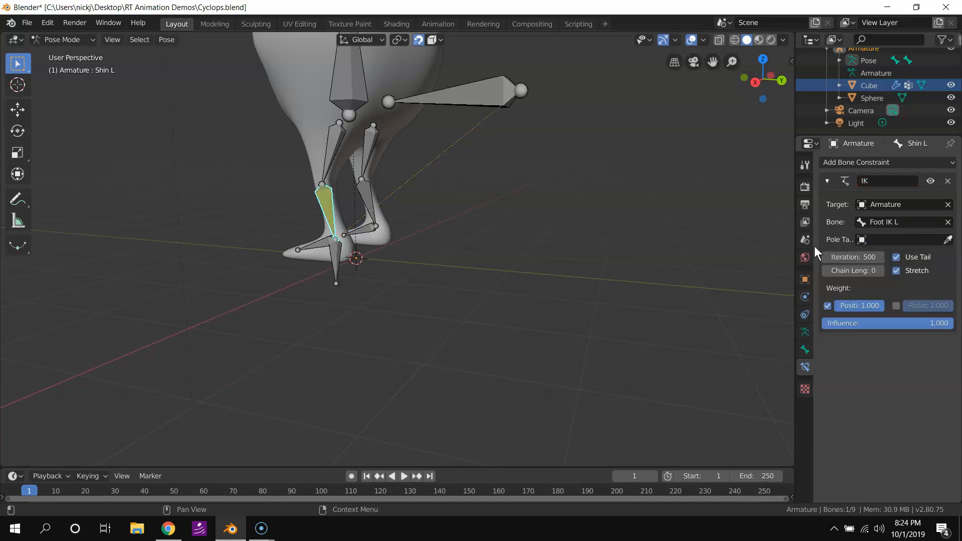
- Try moving the Foot IK L bone forward and upward to test how the IK constraint drives the body
middle_drag(549, 261, 596, 268)
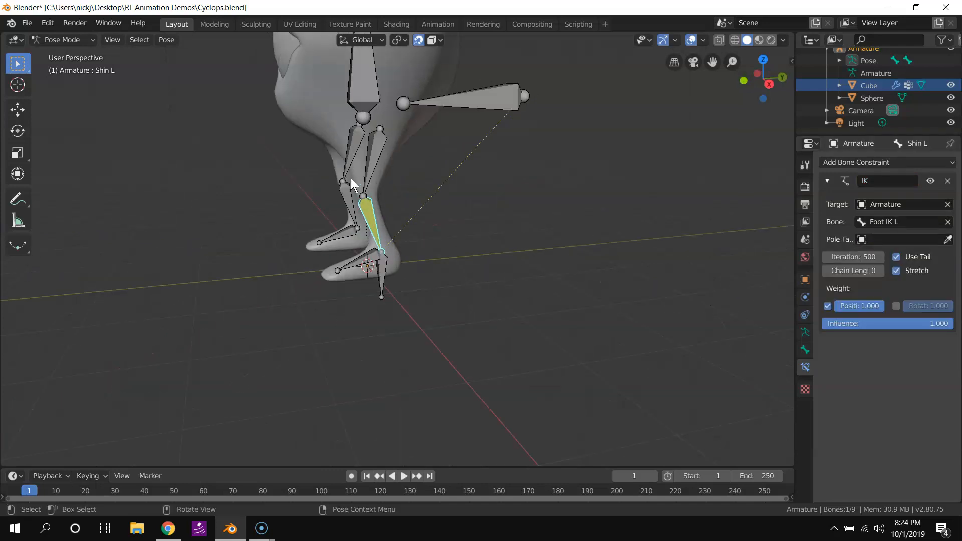
click(384, 269)
mouse_move(387, 266)
middle_down()
mouse_move(363, 275)
mouse_move(348, 262)
mouse_move(373, 272)
middle_up()
key(g)
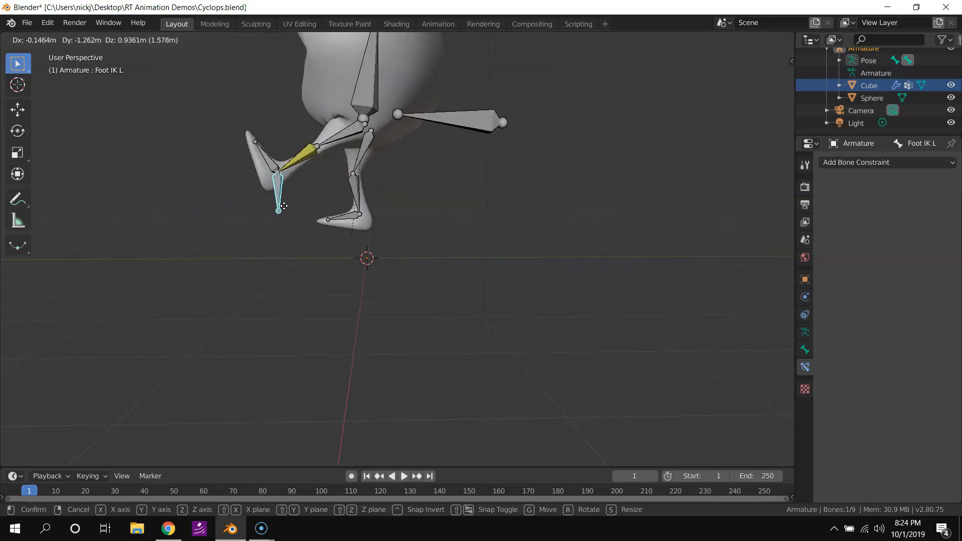
right_click(364, 228)
- Select Shin L and set its IK constraint's chain length to 1
scroll(404, 225, down, 2)
middle_drag(404, 225, 431, 236)
scroll(431, 236, up, 1)
click(377, 224)
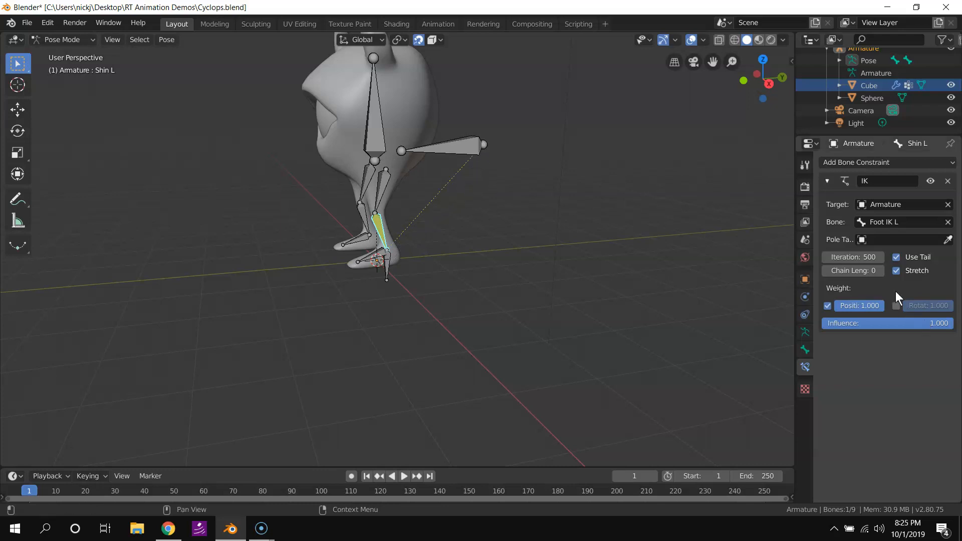
click(881, 270)
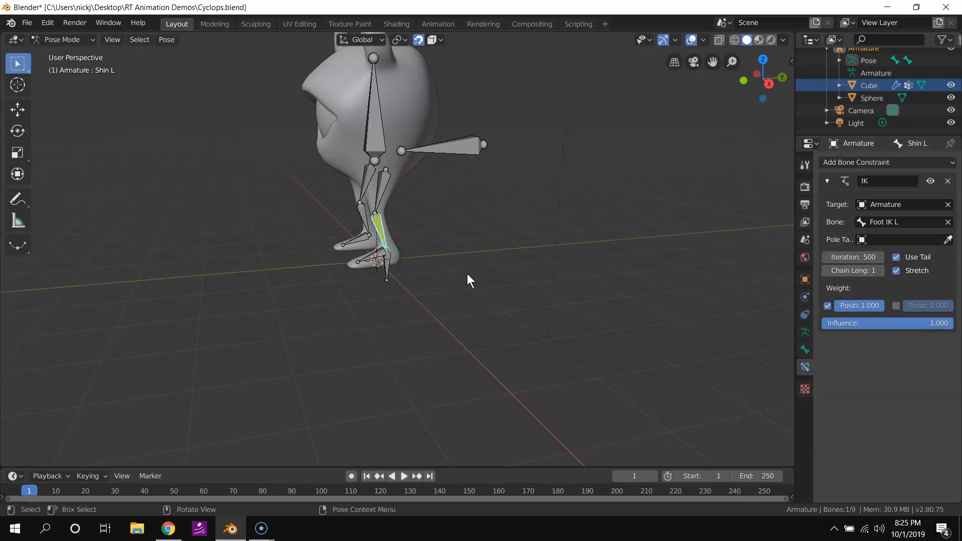
- Test the one-bone IK chain by moving the Foot IK L bone away from the leg and back
click(388, 270)
middle_drag(386, 272, 376, 269)
key(g)
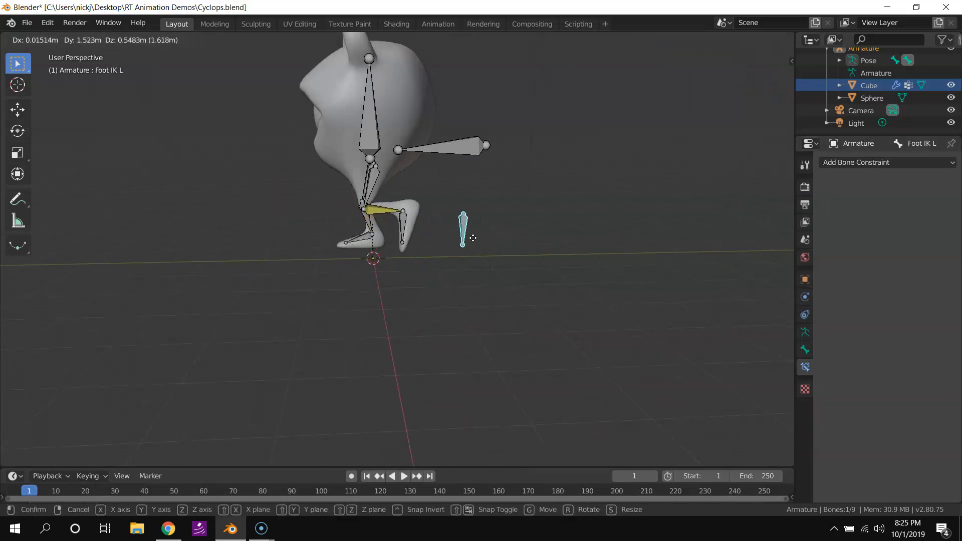
click(375, 284)
- Raise the chain length of Shin L's IK constraint by one and test it by moving the Foot IK L bone
click(372, 233)
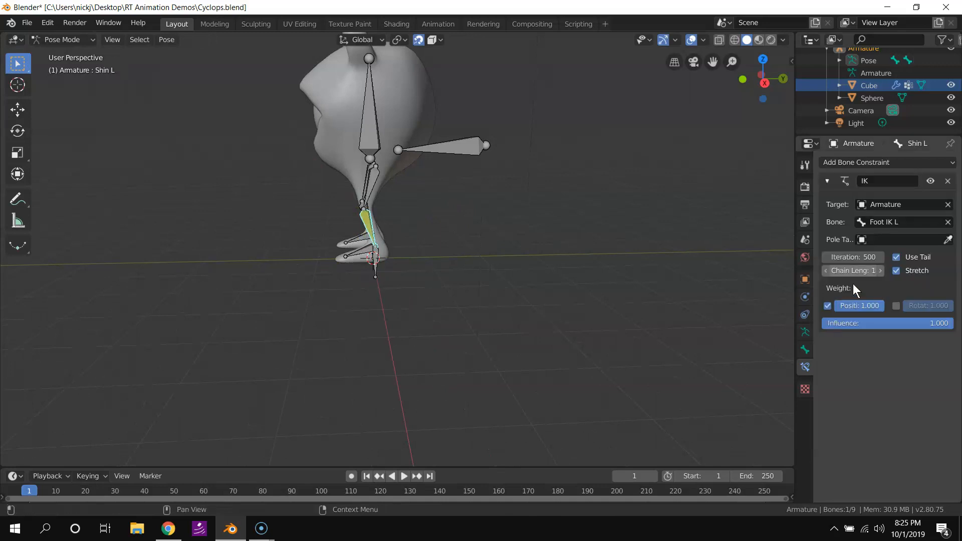
click(880, 271)
click(376, 276)
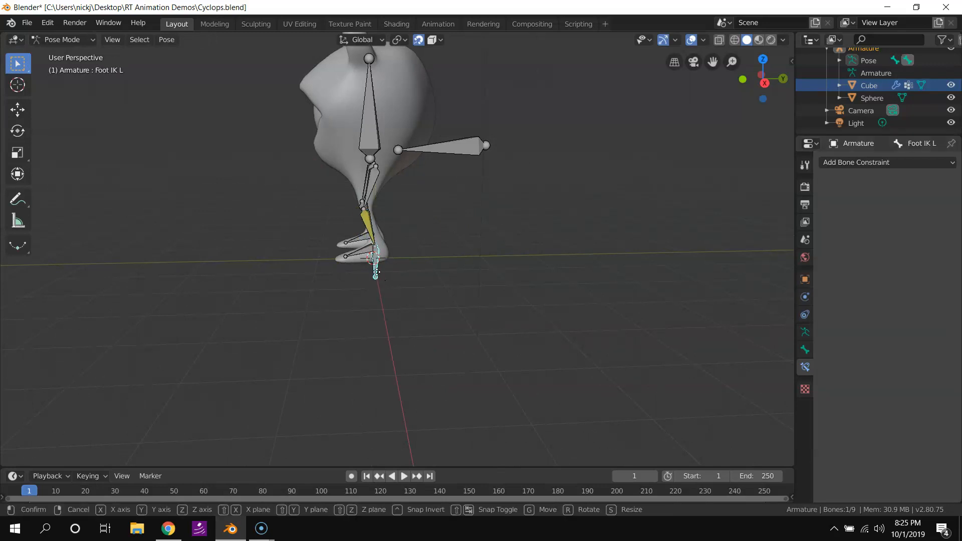
key(g)
click(377, 283)
key(g)
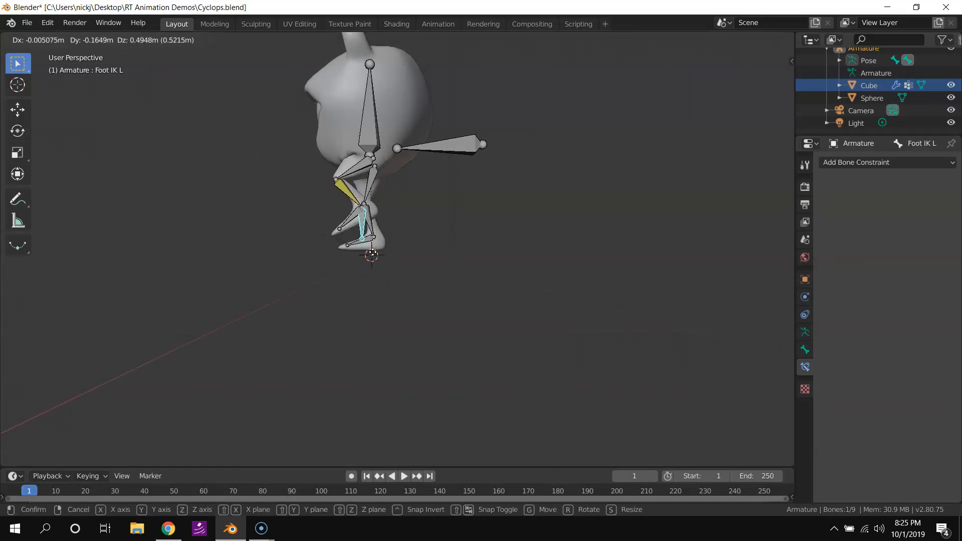
right_click(359, 290)
- In the right orthographic view, add Root to the Foot IK L selection and move both bones slightly downward together
scroll(346, 295, down, 2)
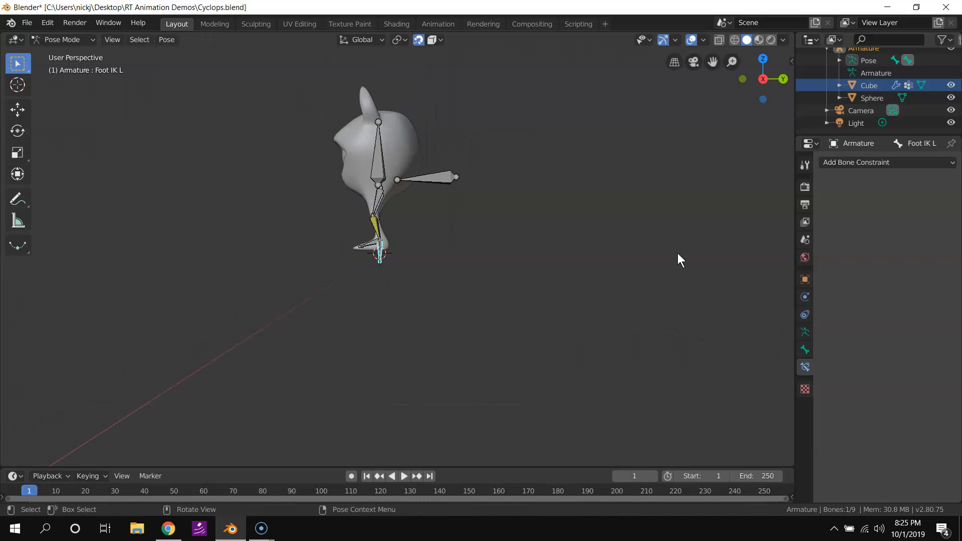
click(783, 79)
click(743, 79)
scroll(377, 258, up, 5)
shift+middle_drag(368, 287, 422, 306)
key(g)
right_click(430, 270)
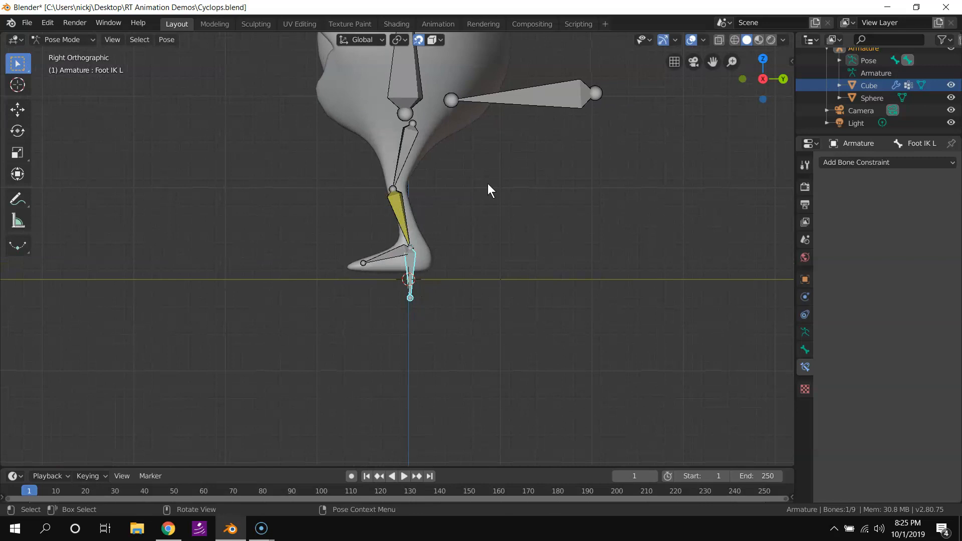
shift+click(545, 101)
key(g)
click(546, 113)
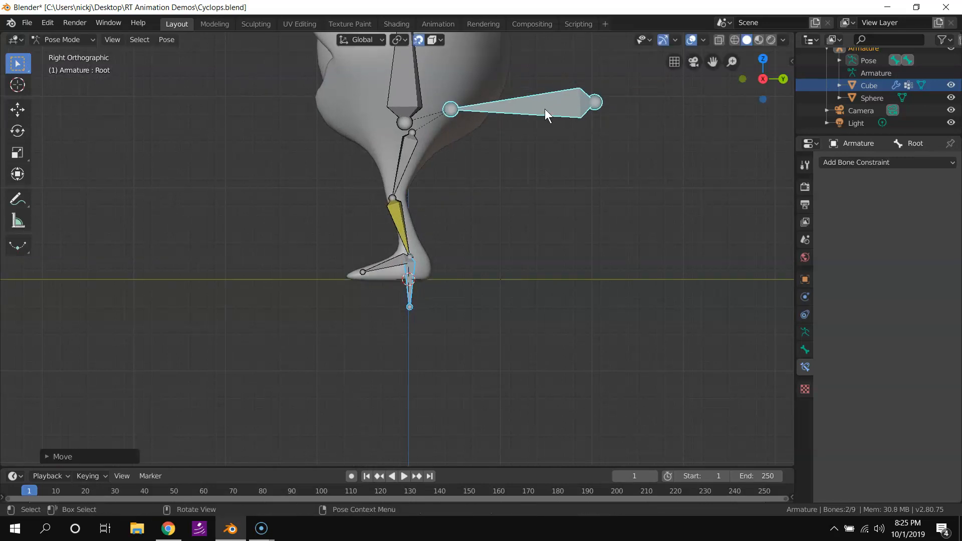
- Move the Foot IK L bone forward in front of the body, and shift the Root bone forward and down
click(410, 281)
key(g)
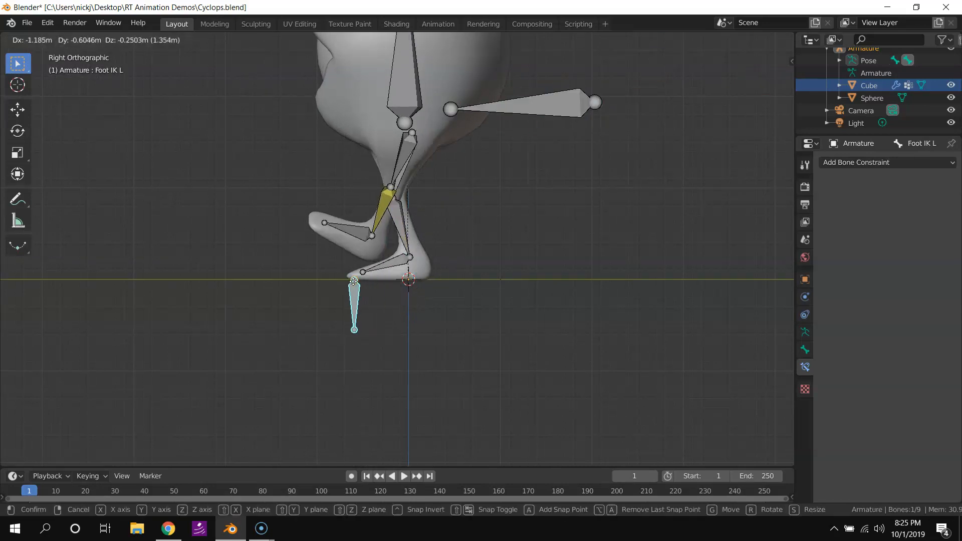
click(323, 278)
click(544, 104)
key(g)
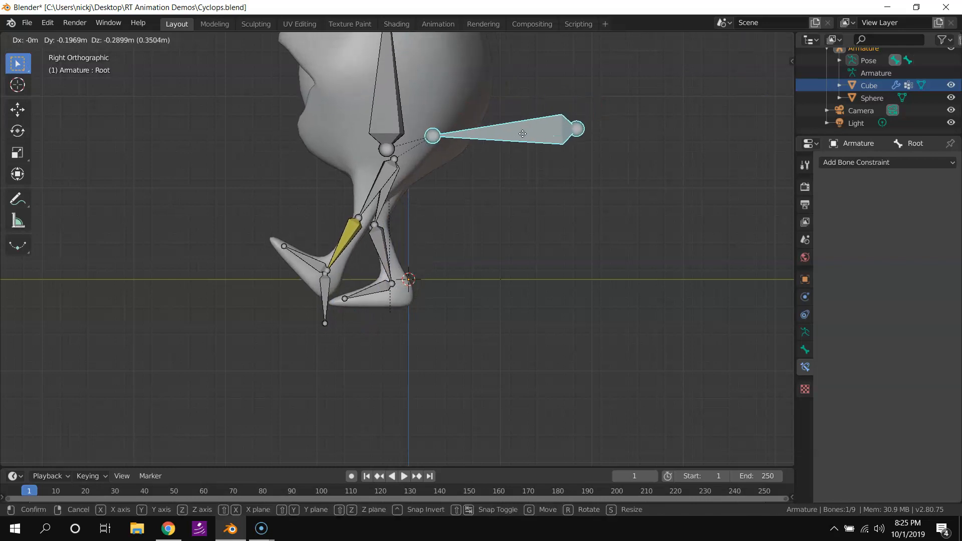
click(490, 160)
- Rotate the right upper leg bone backward, and move the Root bone around to test the IK on the left leg
click(393, 197)
key(r)
click(459, 205)
click(508, 134)
key(g)
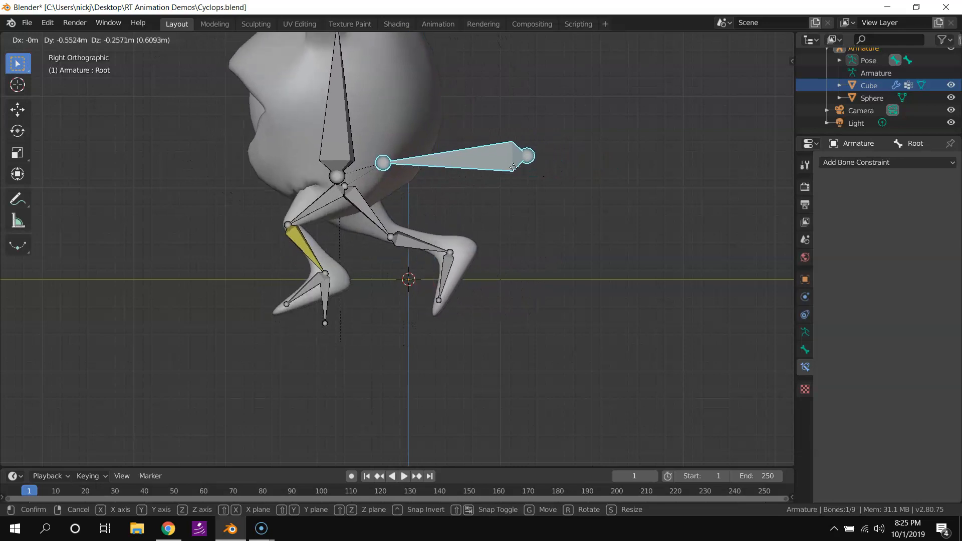
click(575, 145)
- Rotate the Foot L bone downward so the left foot lies nearly flat along the ground
click(316, 267)
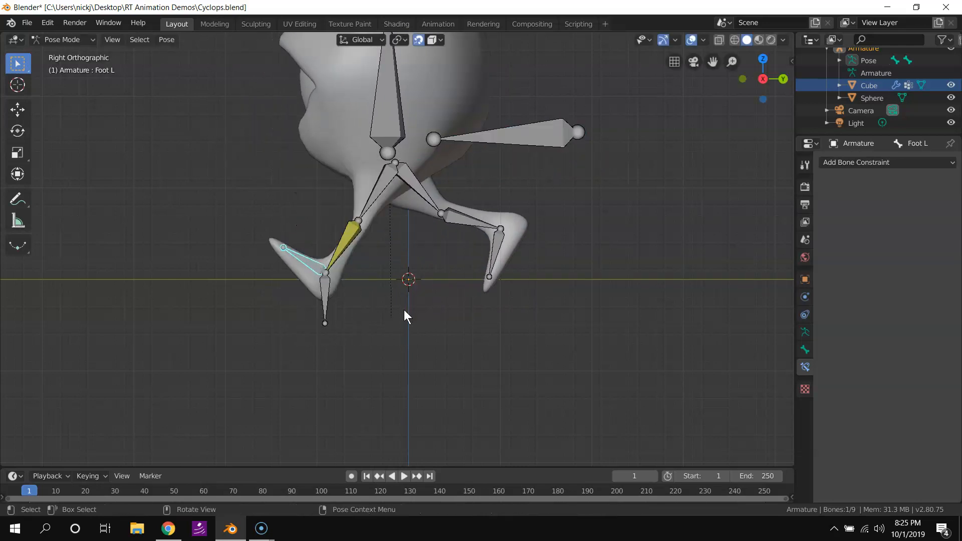
key(r)
click(347, 303)
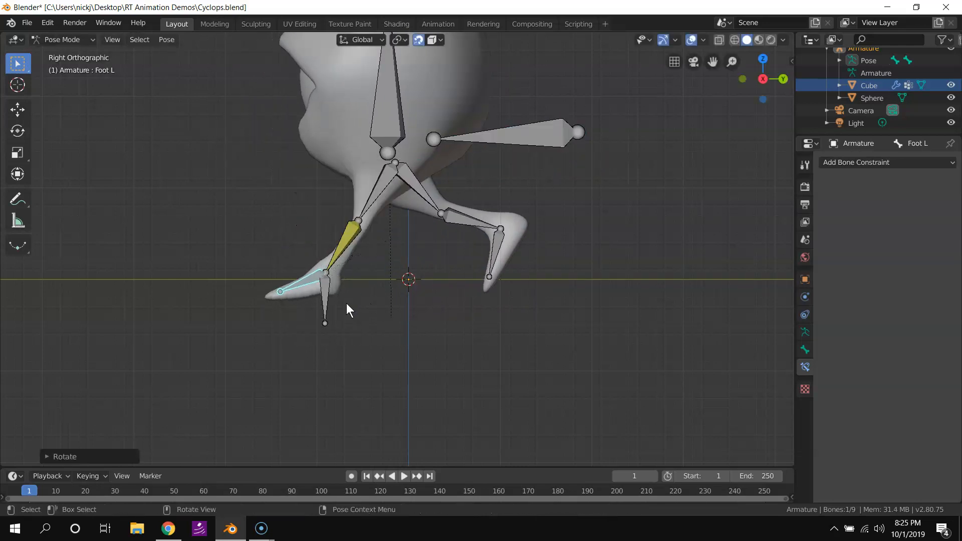
- Move the Foot IK L bone slightly upward, and rotate the Foot L bone so the left foot lies flat at ground level
click(327, 310)
key(g)
click(326, 304)
click(309, 273)
key(r)
click(434, 232)
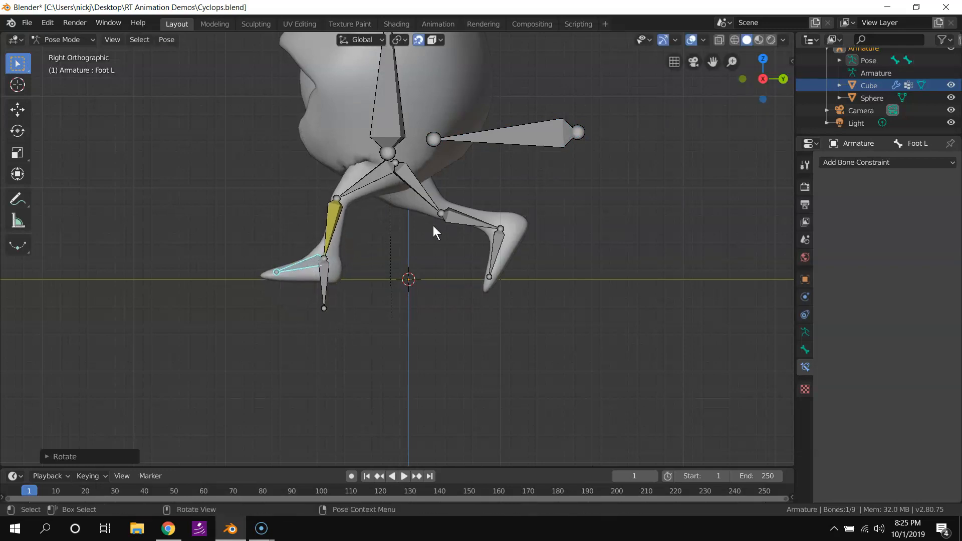
- Move the Root bone forward and down to see how the left foot reacts to the body's motion
click(524, 136)
key(g)
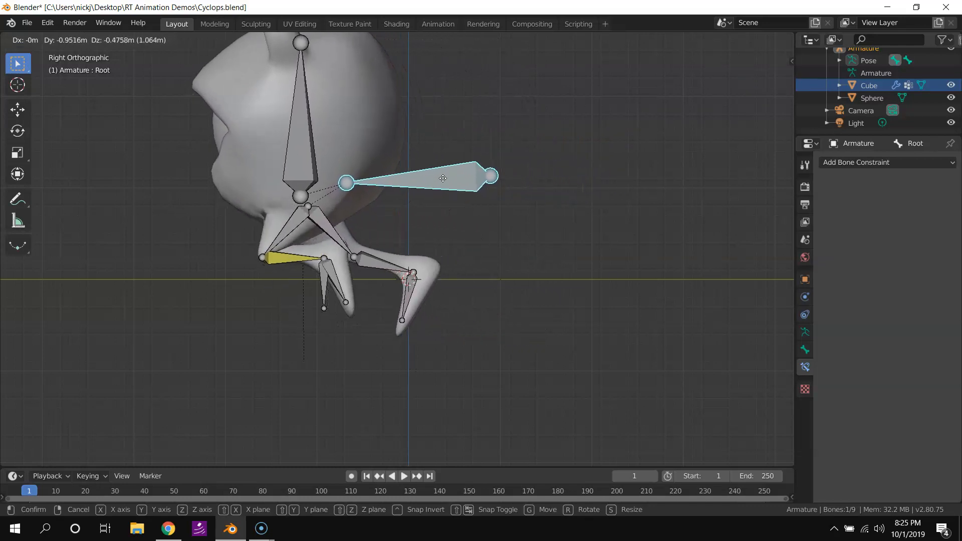
click(467, 179)
- Select all bones of the armature and clear all their pose transforms
middle_drag(467, 179, 469, 204)
key(a)
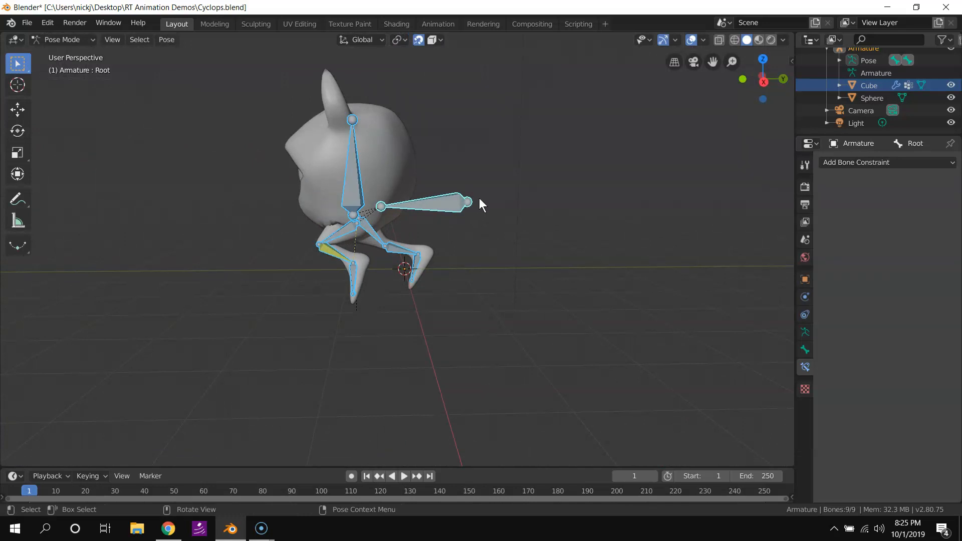
click(167, 40)
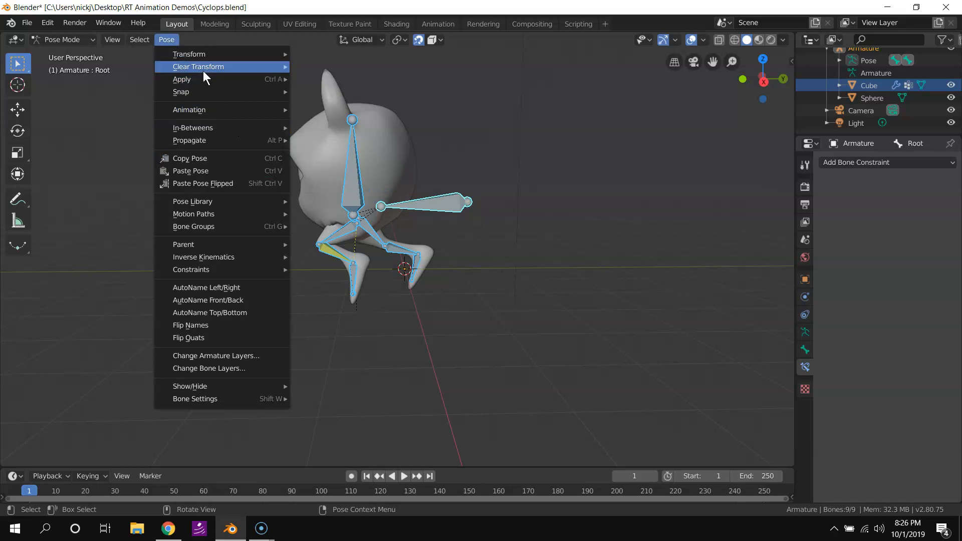
mouse_move(221, 67)
click(312, 67)
- In Edit Mode, extrude a bone about 0.46 m long from the lower tip of Foot IK L, pointing forward and slightly down
middle_drag(233, 169, 351, 221)
click(434, 295)
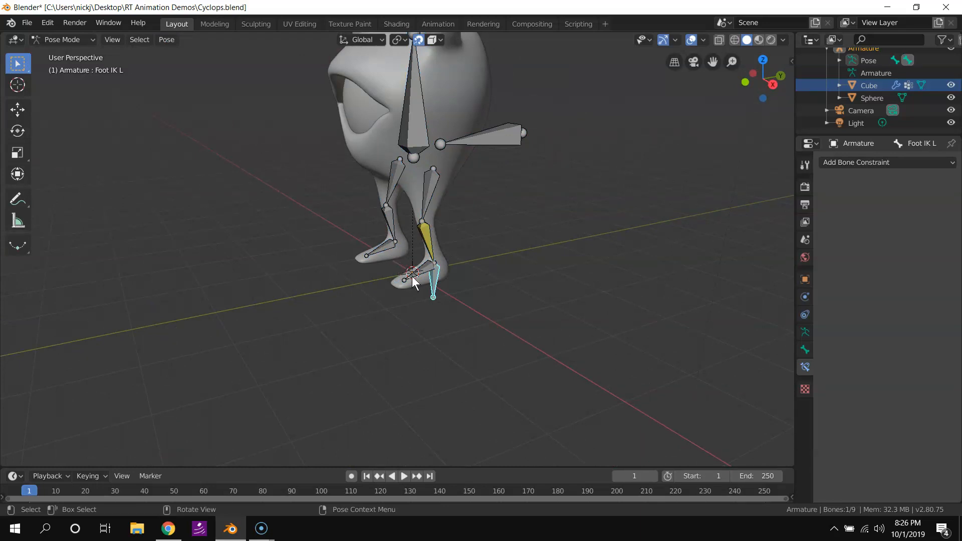
key(Tab)
scroll(529, 274, up, 2)
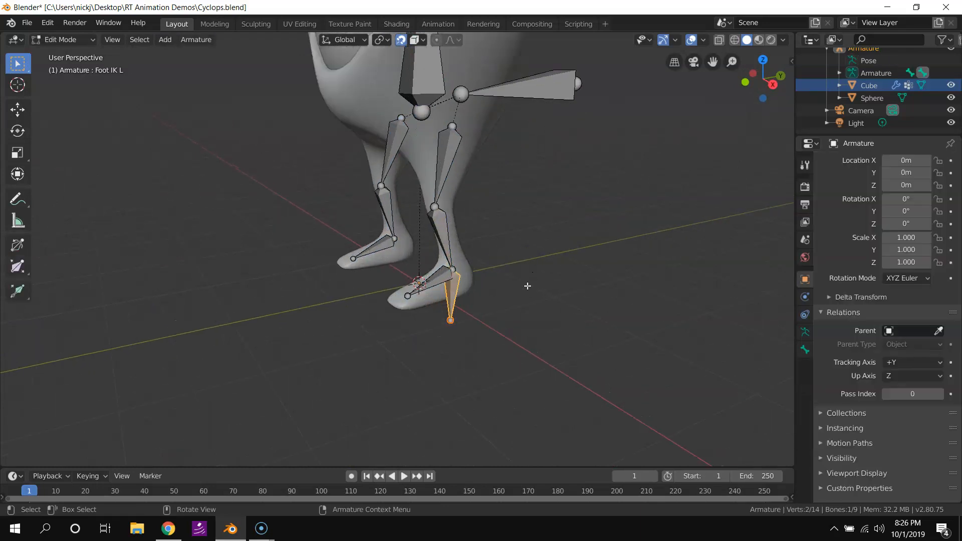
click(772, 84)
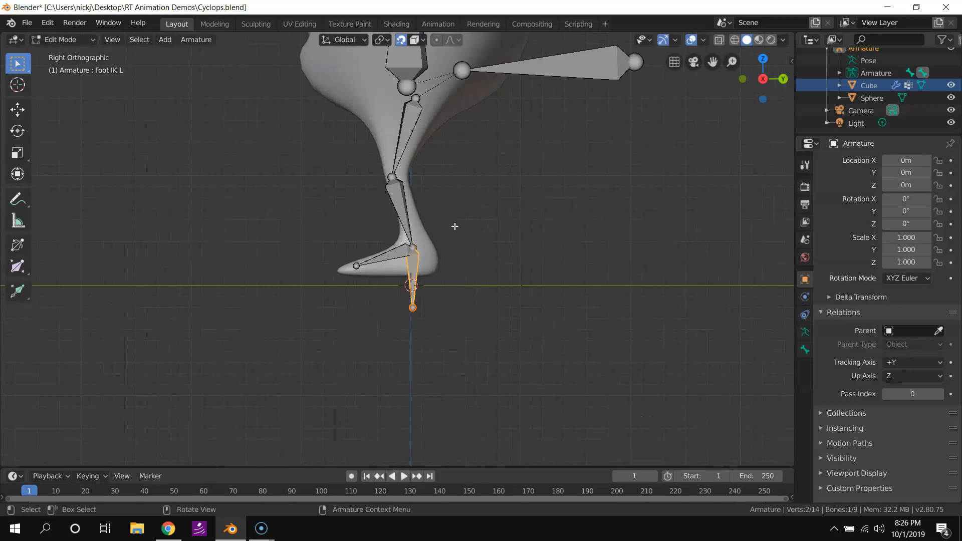
shift+middle_drag(517, 319, 533, 266)
click(459, 297)
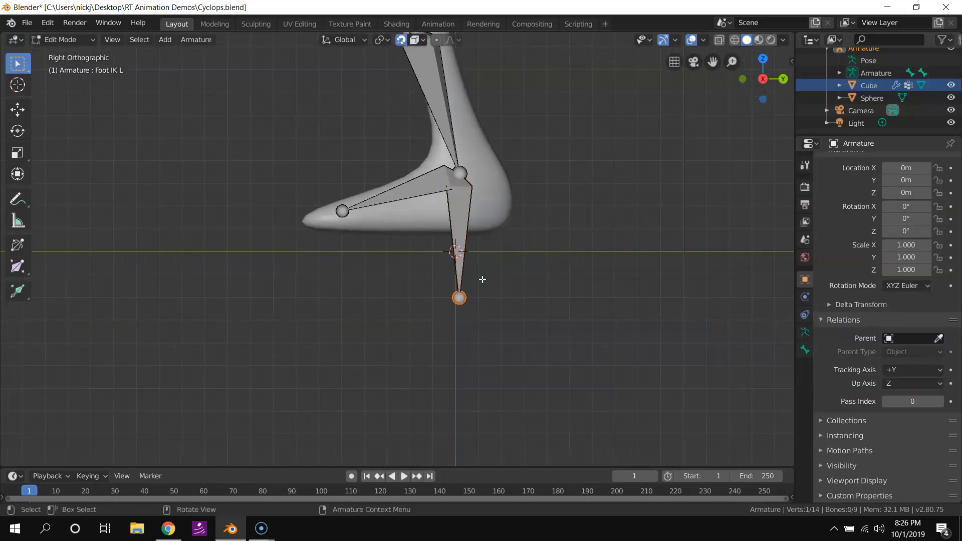
key(e)
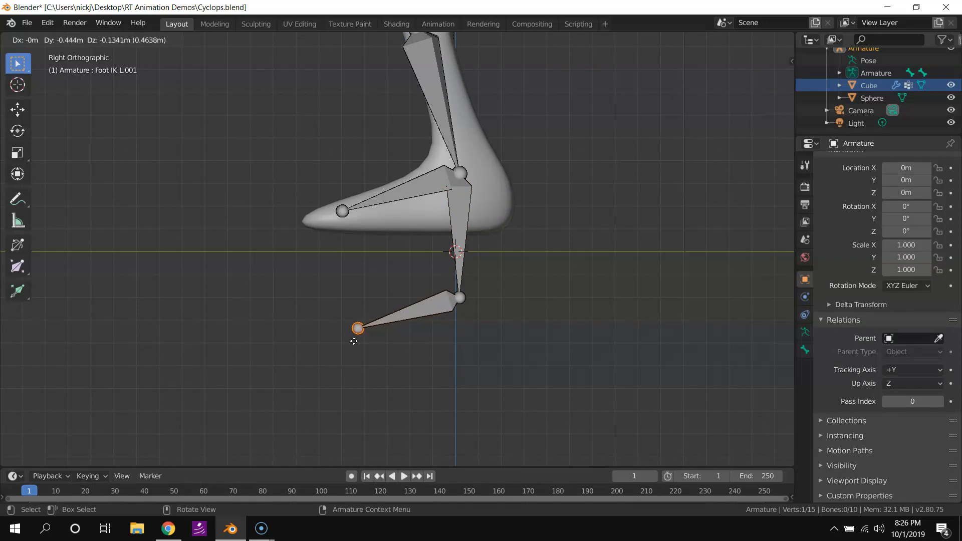
click(352, 341)
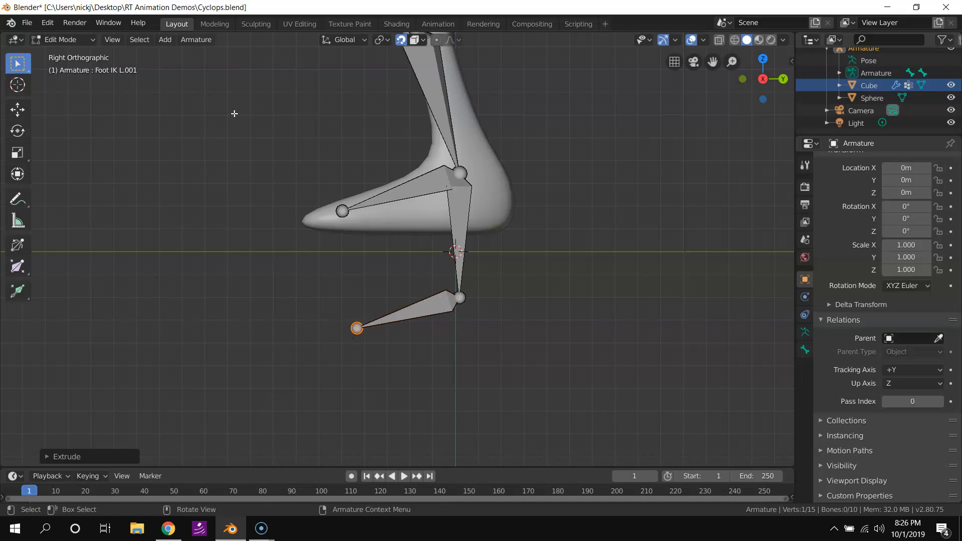
- Return to Pose Mode and add a Copy Rotation constraint to the Foot L bone
click(62, 40)
click(82, 78)
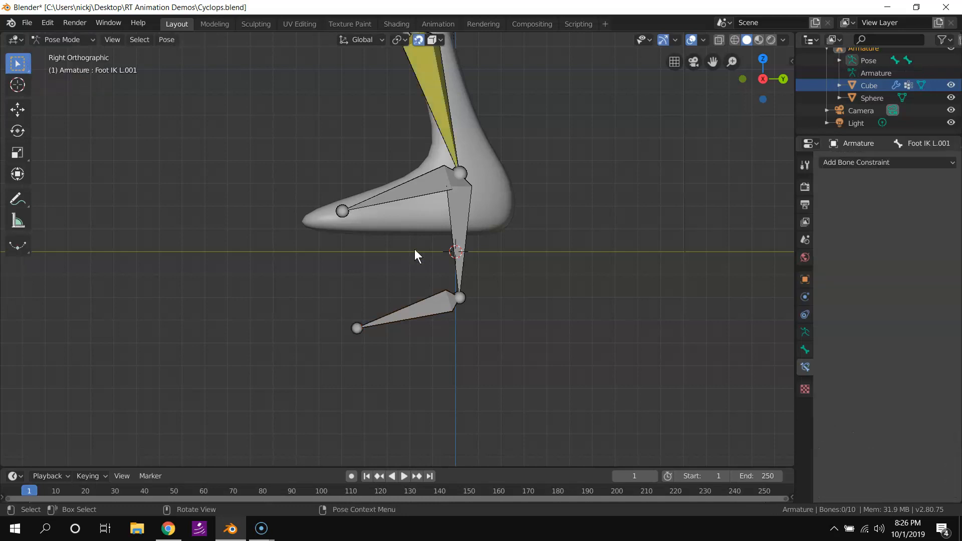
click(418, 192)
middle_drag(419, 192, 480, 256)
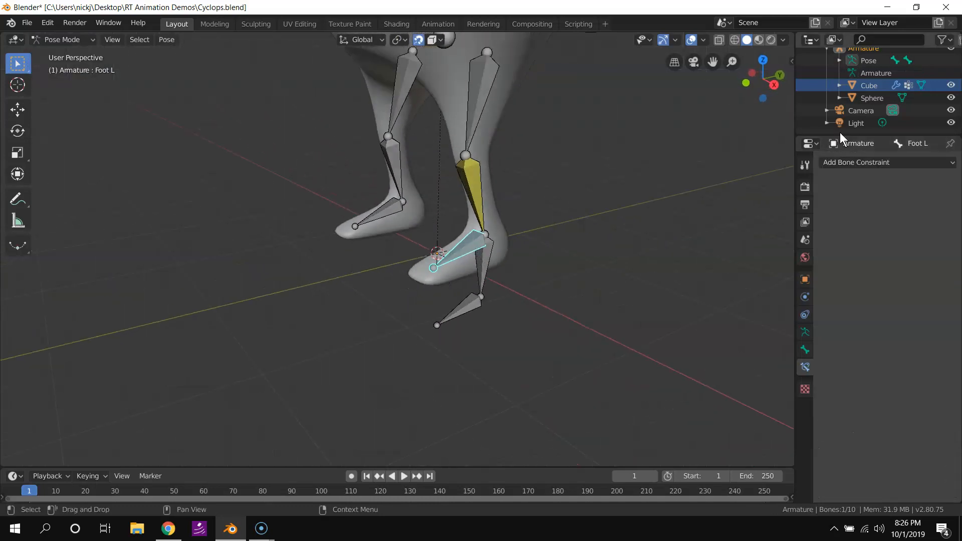
click(840, 163)
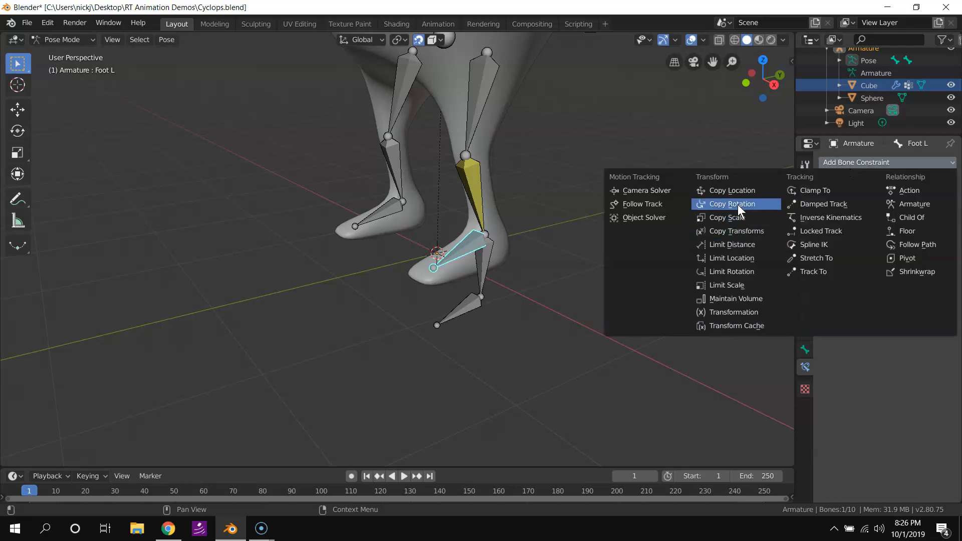
click(860, 163)
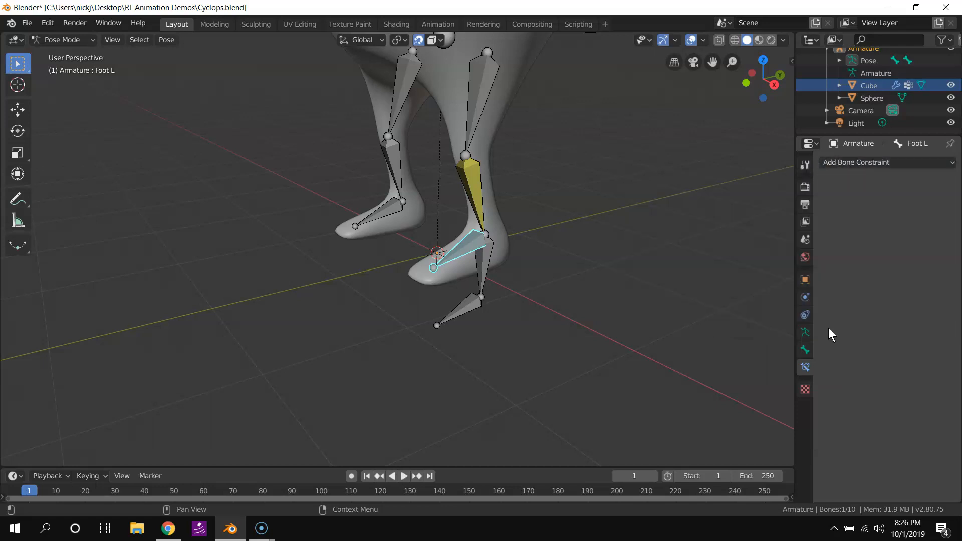
click(852, 163)
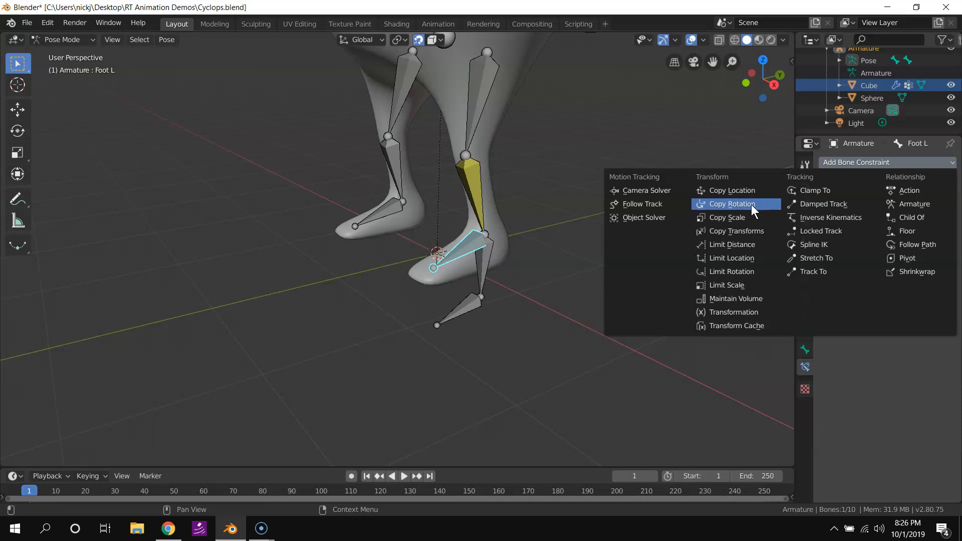
click(751, 205)
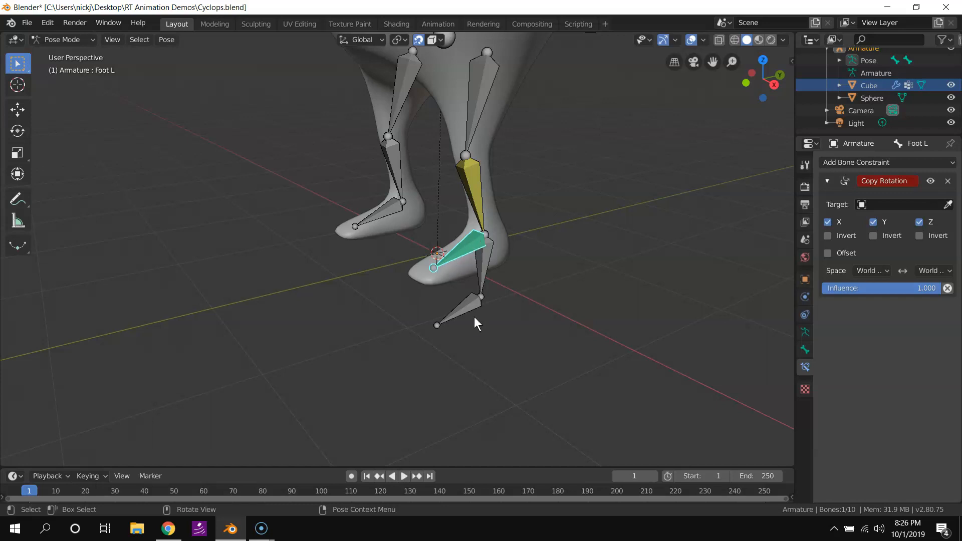
- Set the Copy Rotation target to the Armature and its bone to Foot IK L.001
click(947, 204)
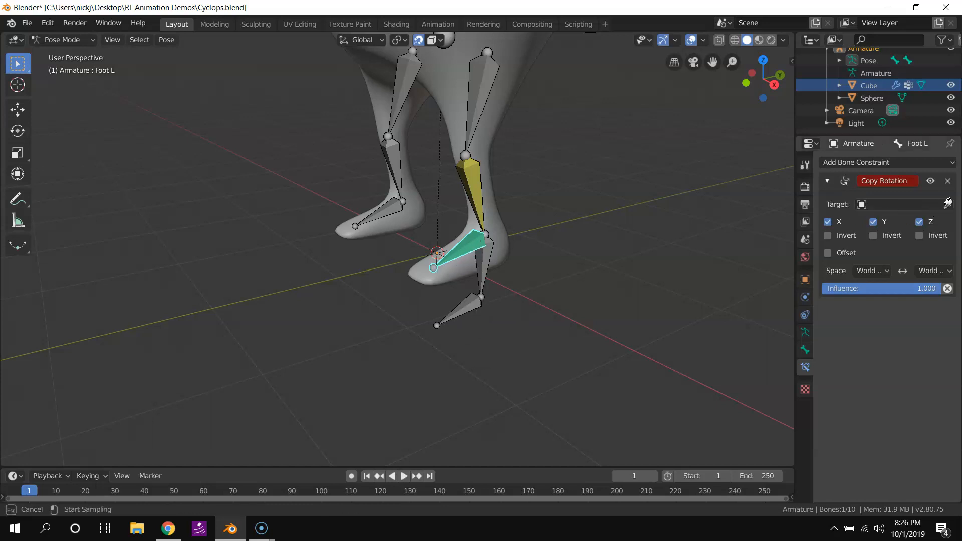
click(496, 296)
click(884, 222)
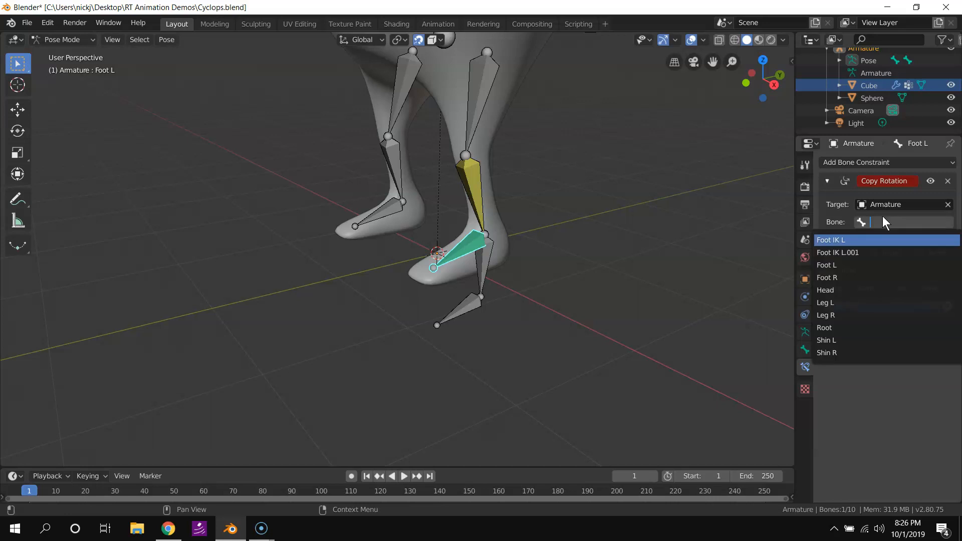
click(875, 253)
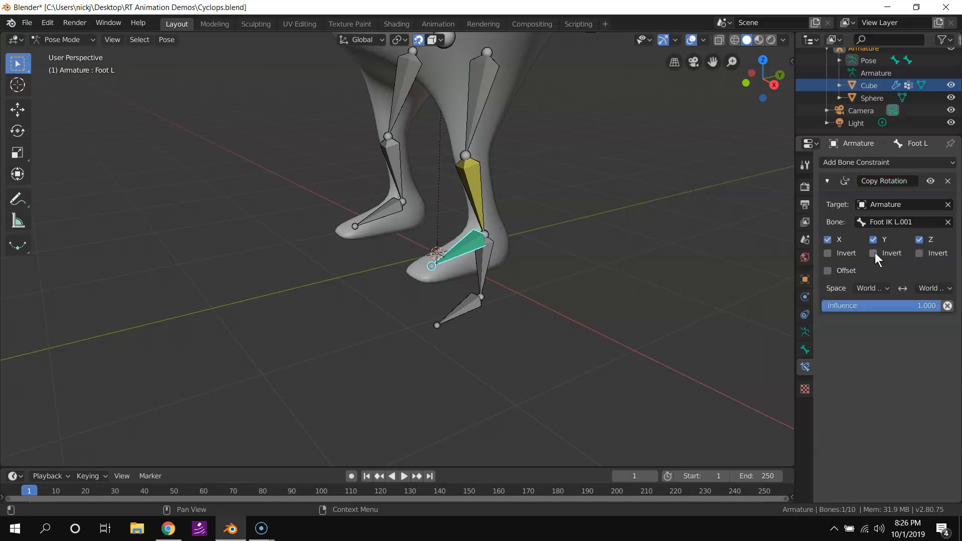
- Rename the extruded control bone as Foot Rotation L, and check the target bone in Foot L's Copy Rotation constraint
click(469, 302)
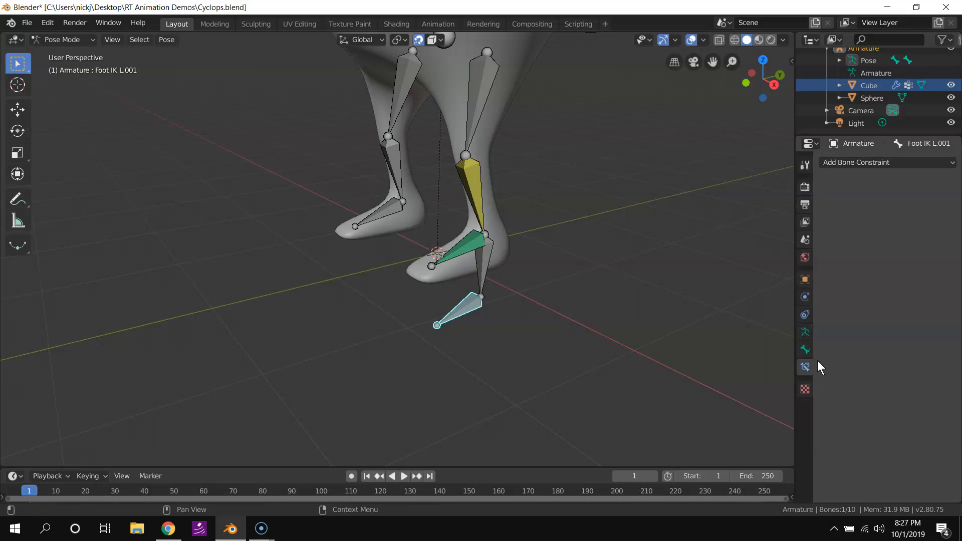
click(805, 350)
click(902, 164)
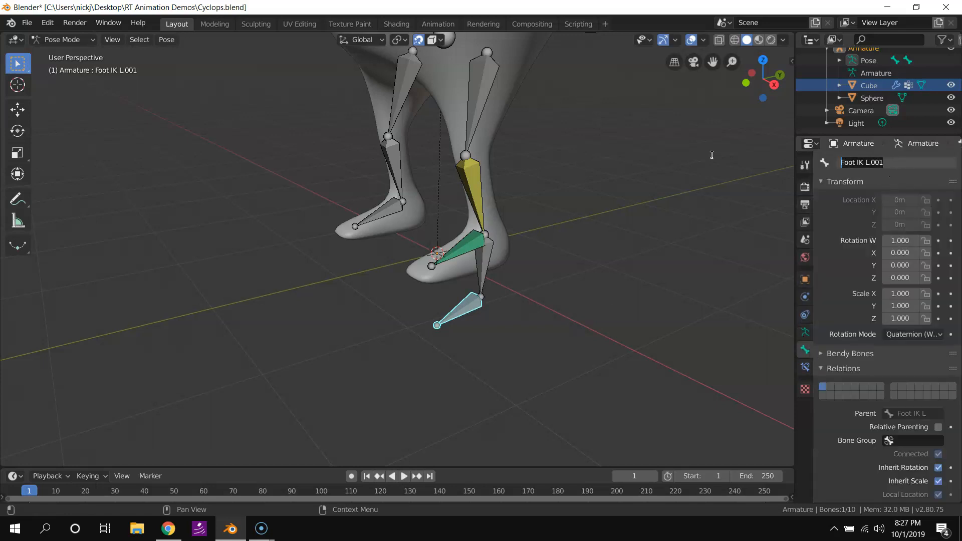
text(Foot Rota)
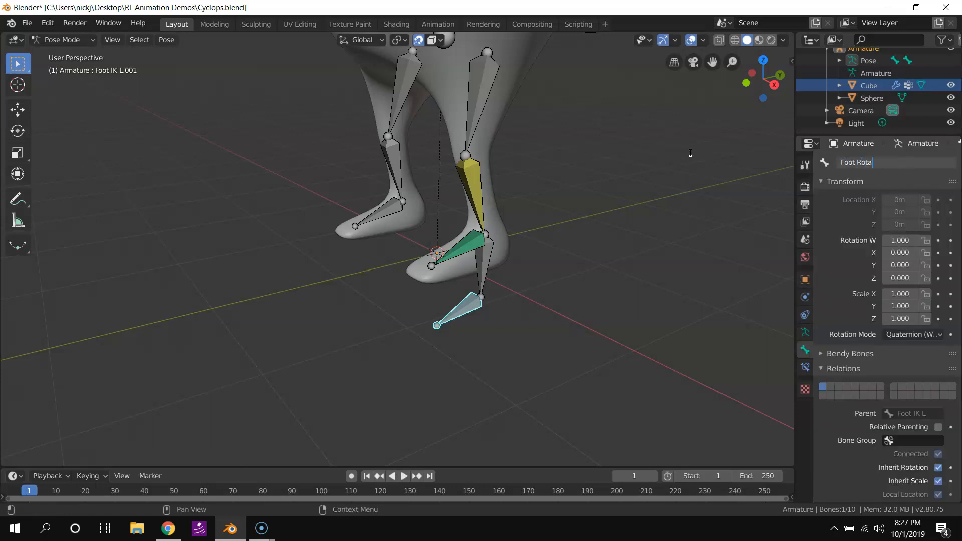
key(Return)
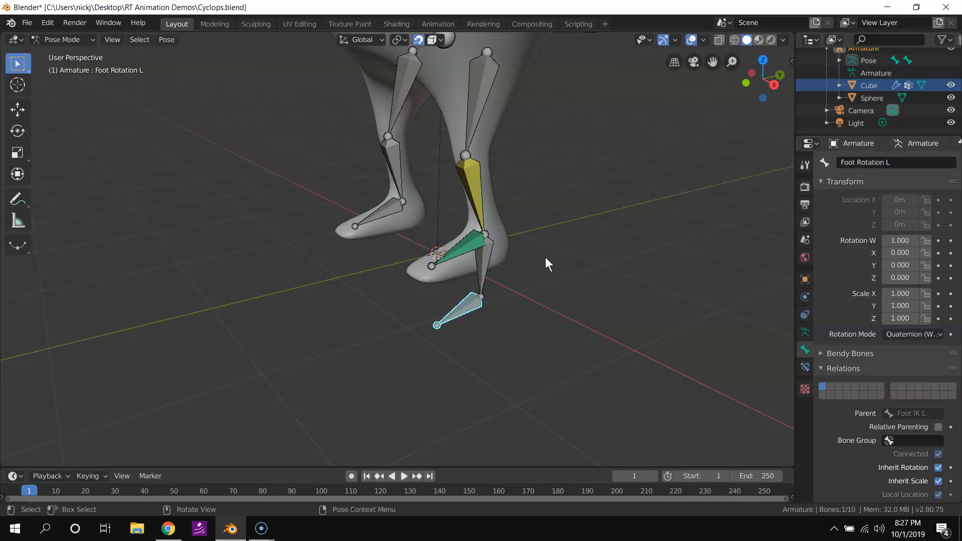
click(464, 239)
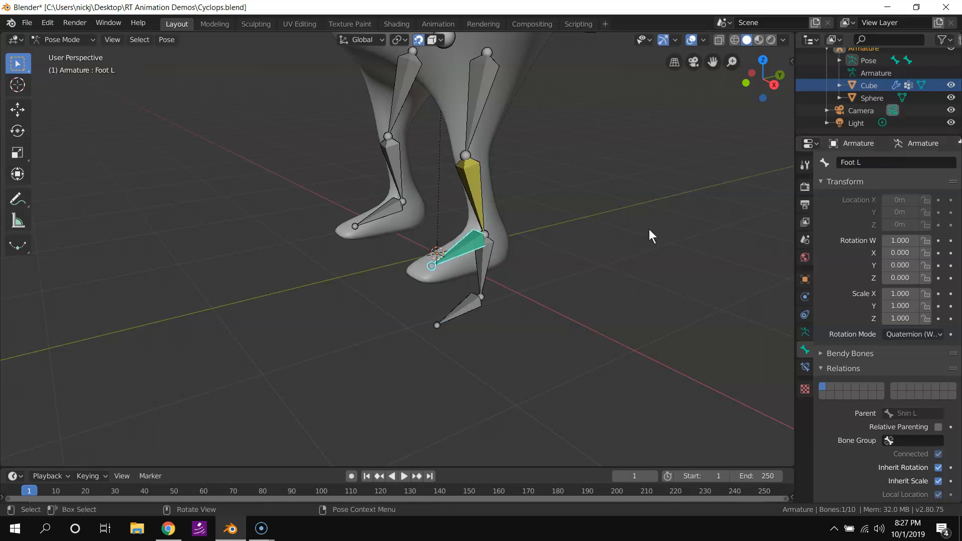
click(806, 368)
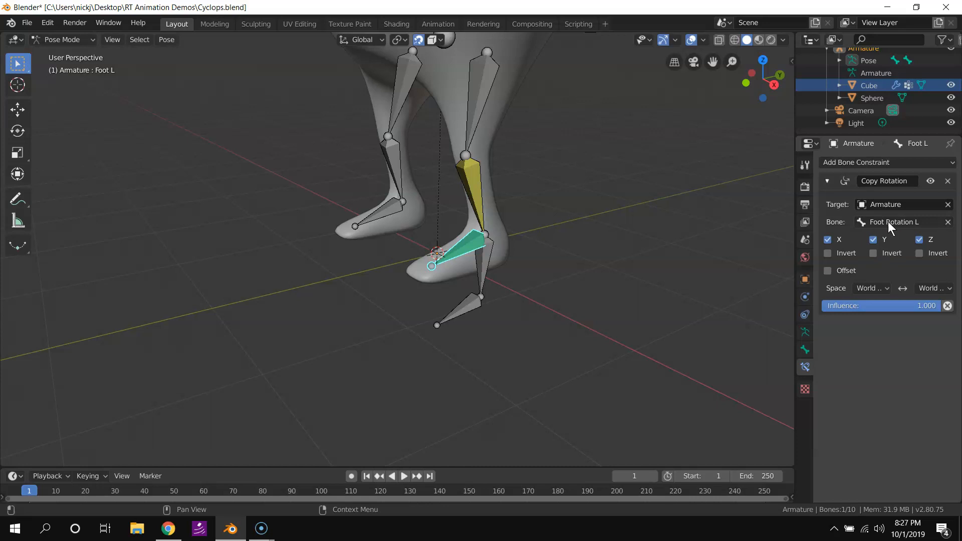
- Rotate the Foot Rotation L bone slightly to test its control over the left foot
click(461, 315)
middle_drag(510, 328, 552, 329)
key(r)
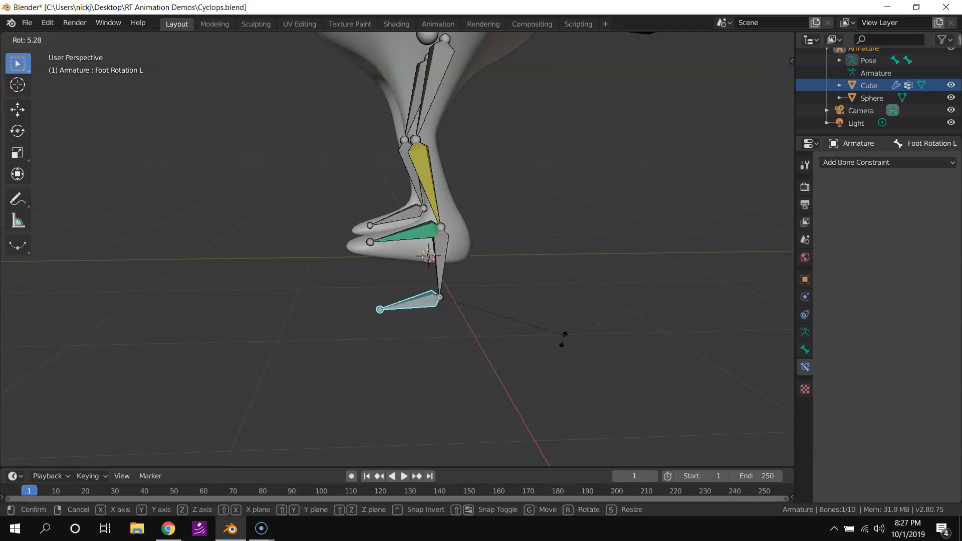
click(488, 332)
scroll(491, 332, down, 7)
scroll(491, 331, up, 7)
middle_drag(490, 254, 498, 241)
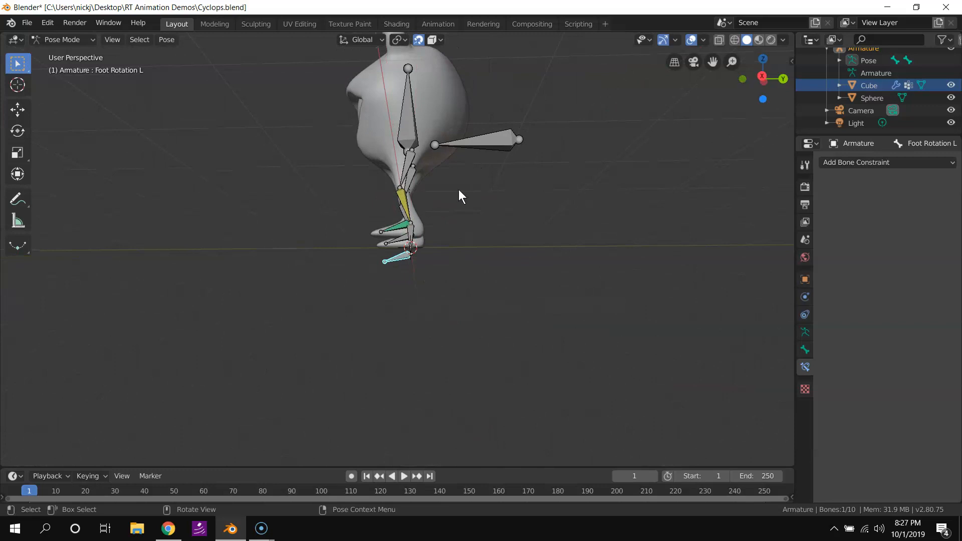
- Lower the Root bone about 0.55 m along the global Z axis to test the planted left foot
click(784, 79)
click(743, 79)
middle_drag(566, 168, 582, 172)
click(476, 157)
key(g)
key(z)
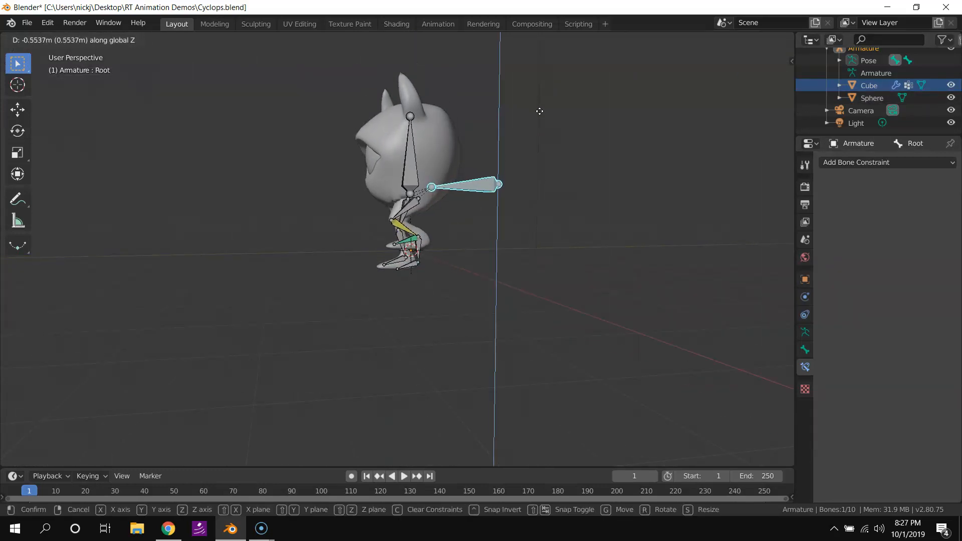
click(539, 109)
scroll(539, 188, up, 5)
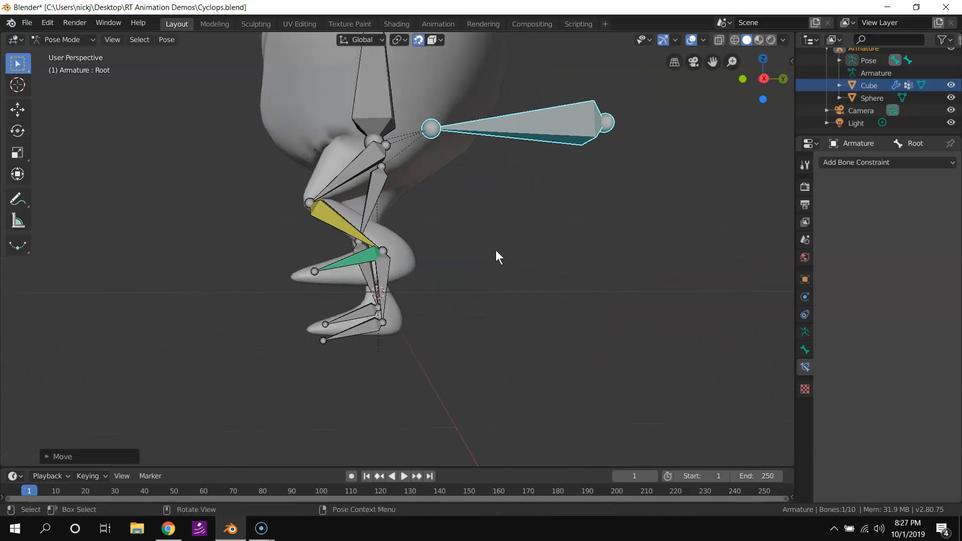
- In the right orthographic view, move the Foot IK L bone slightly downward
click(764, 79)
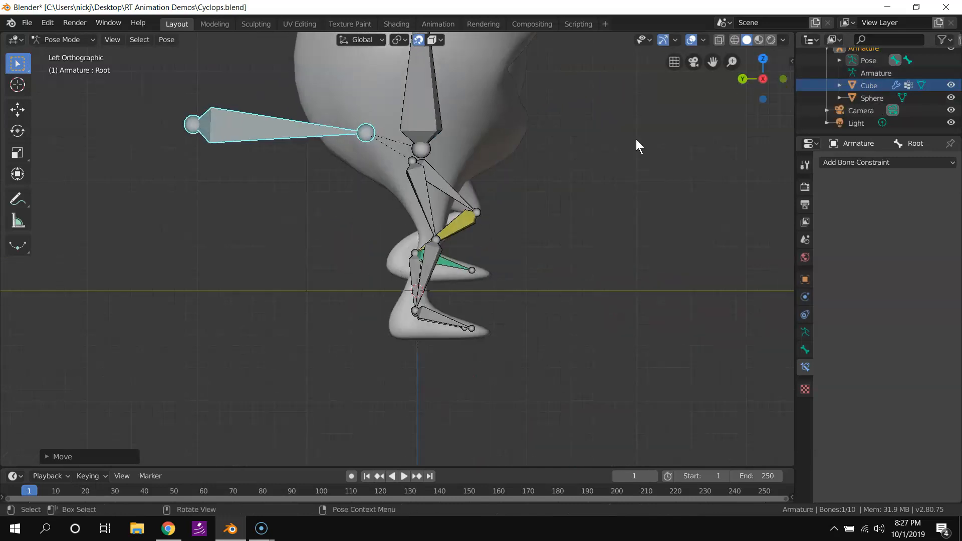
middle_drag(588, 209, 232, 269)
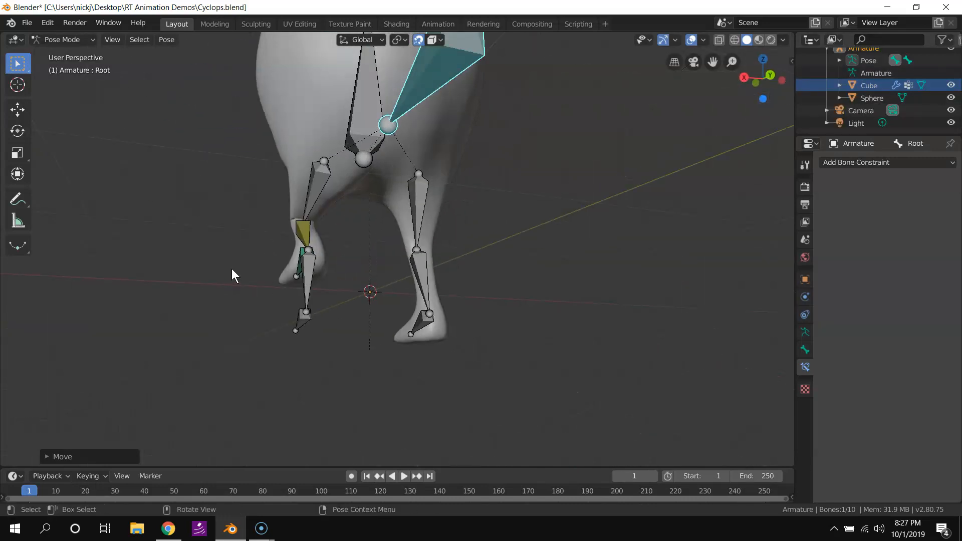
click(308, 274)
click(744, 78)
key(g)
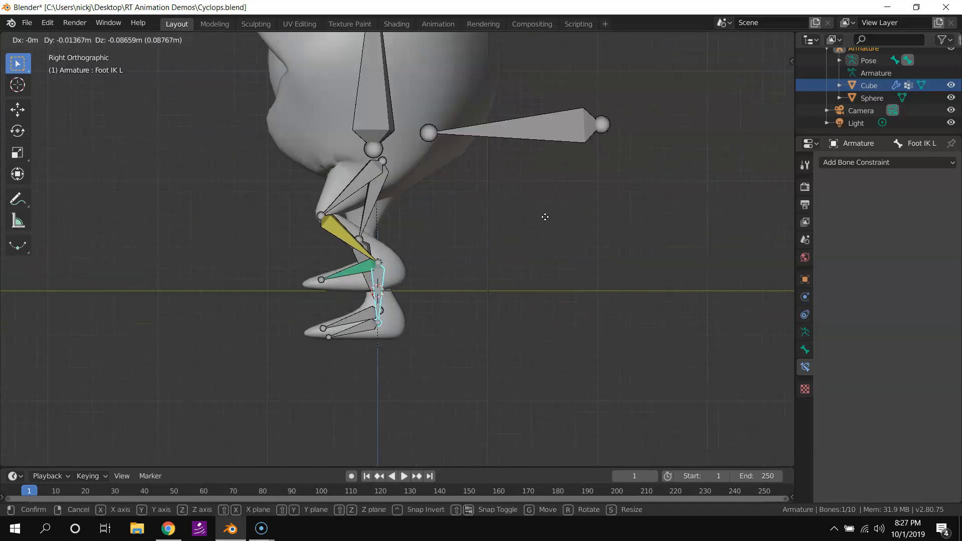
click(546, 221)
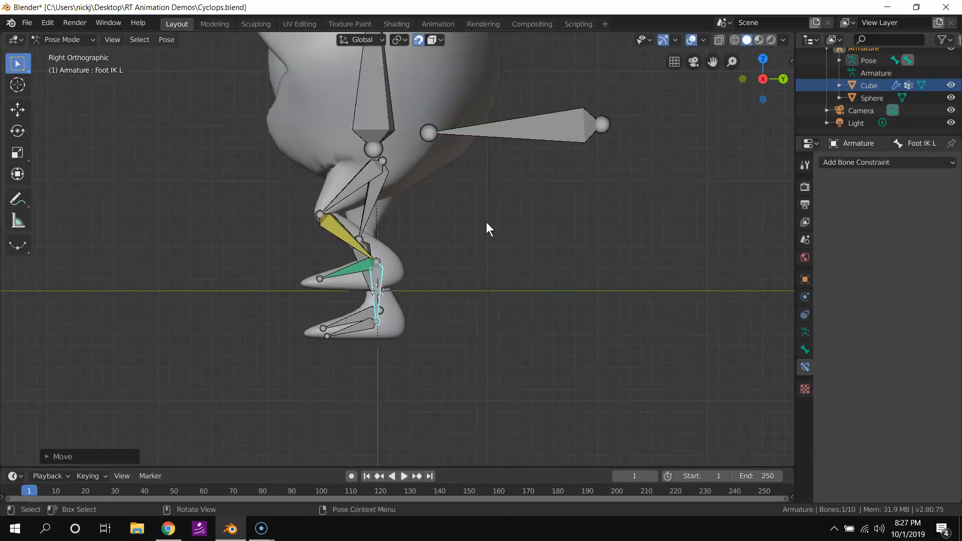
- Move the Root bone around to test the foot rotation control, leaving it higher and slightly farther back
click(519, 136)
key(g)
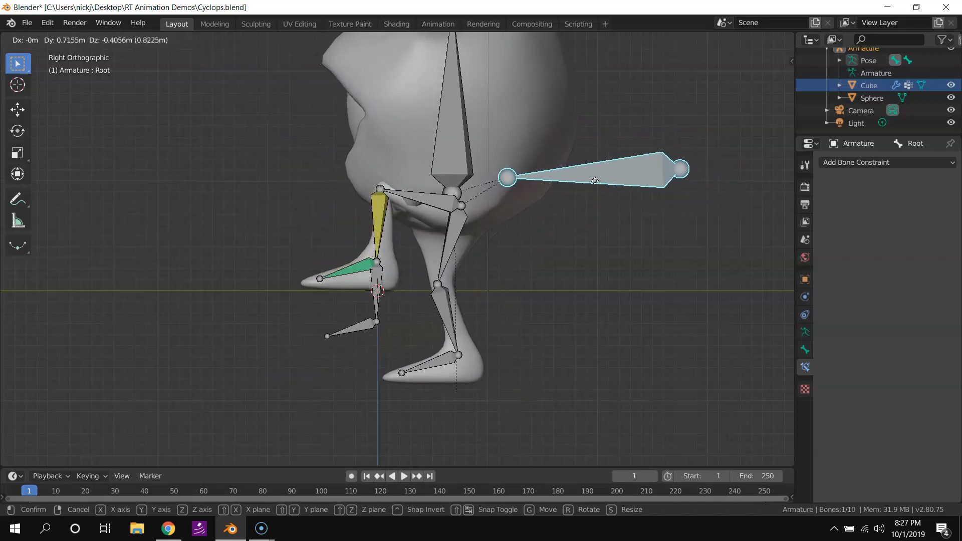
click(547, 100)
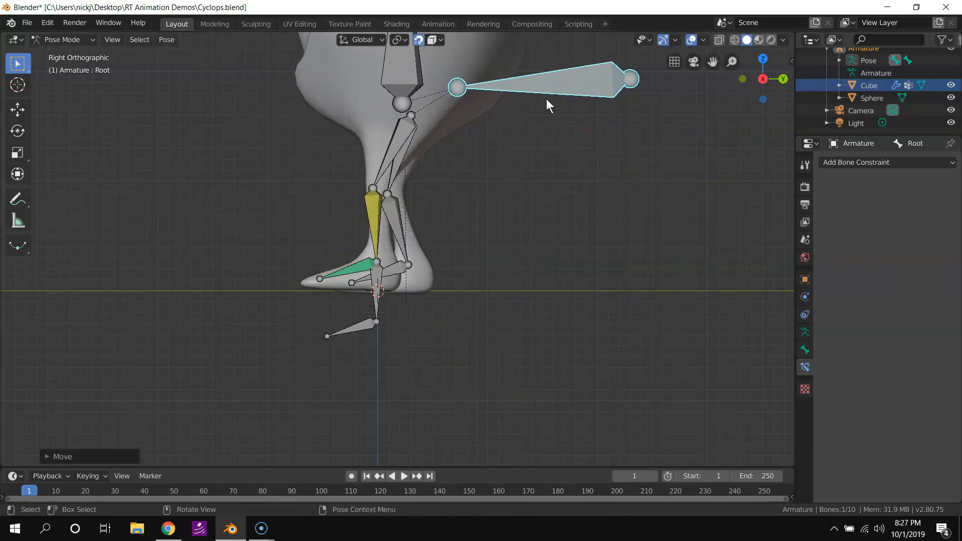
- Move the Root bone backward and forward again to compare the left leg's IK with the unconstrained right leg
key(g)
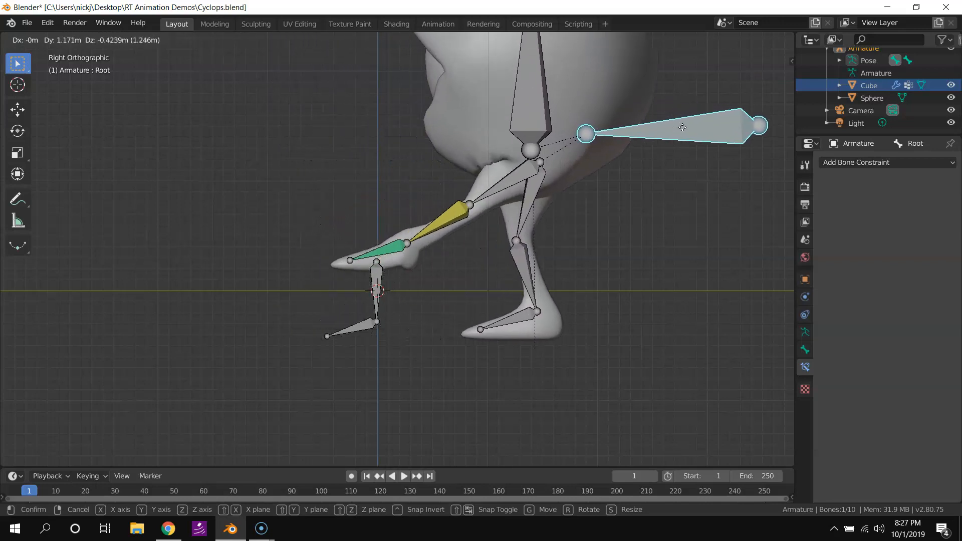
click(592, 134)
key(g)
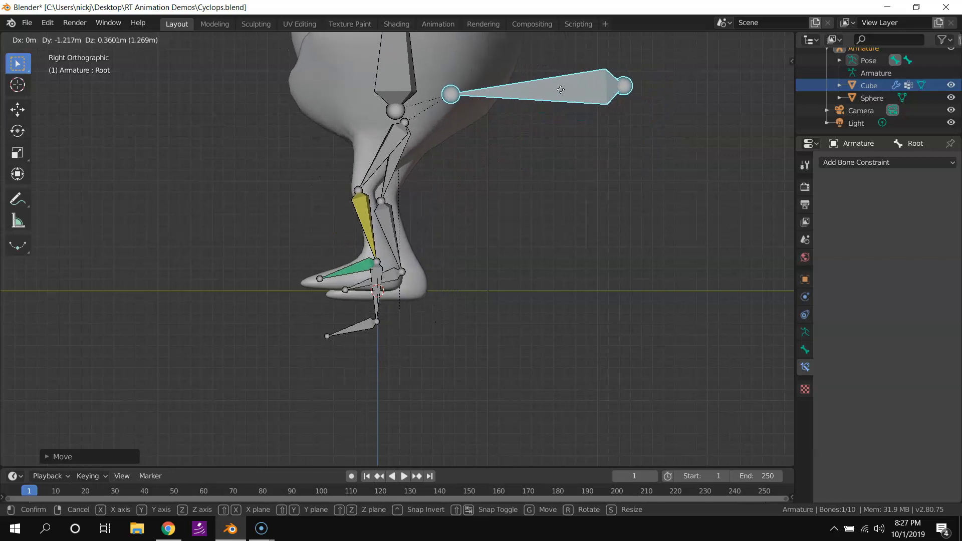
click(545, 82)
- In Edit Mode, duplicate the Foot IK L and Foot Rotation L bones along the global X axis to the right foot
middle_drag(351, 232, 477, 275)
click(479, 325)
mouse_move(480, 321)
middle_down()
mouse_move(500, 320)
mouse_move(441, 324)
mouse_move(477, 311)
middle_up()
key(Tab)
scroll(533, 321, down, 1)
shift+click(441, 325)
middle_drag(529, 295, 553, 299)
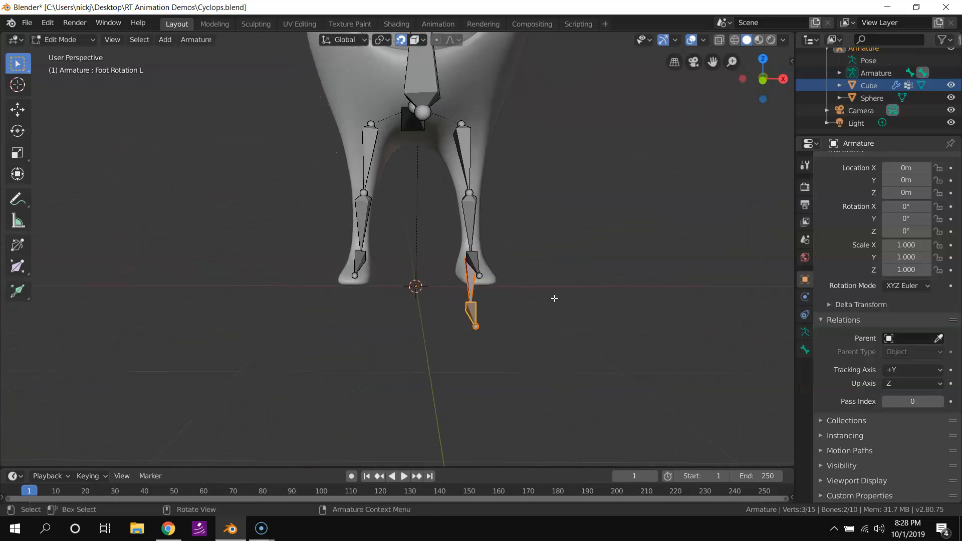
key(shift+d)
key(x)
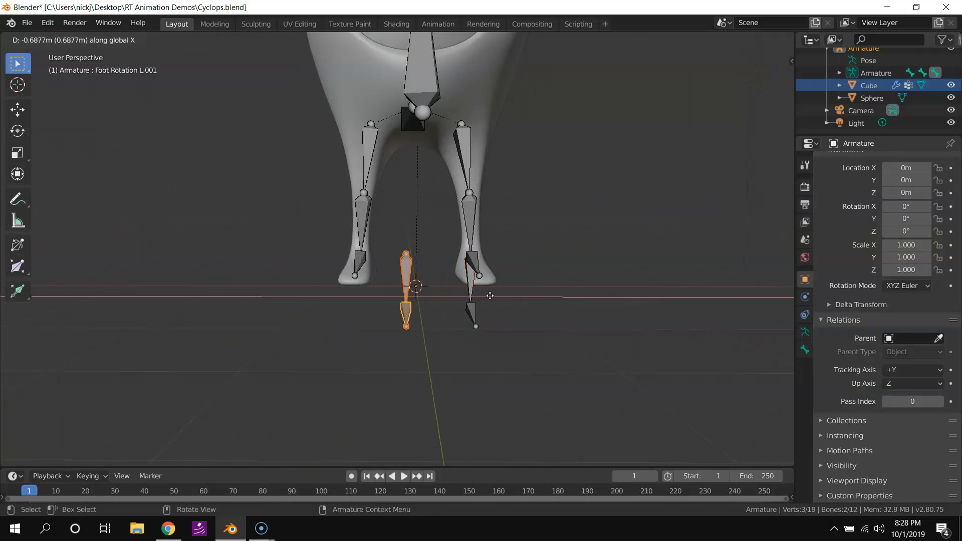
click(443, 282)
middle_drag(443, 281, 467, 334)
- In Pose Mode, add an Inverse Kinematics constraint to the Shin R bone with the Armature as its target
key(ctrl+Tab)
click(443, 219)
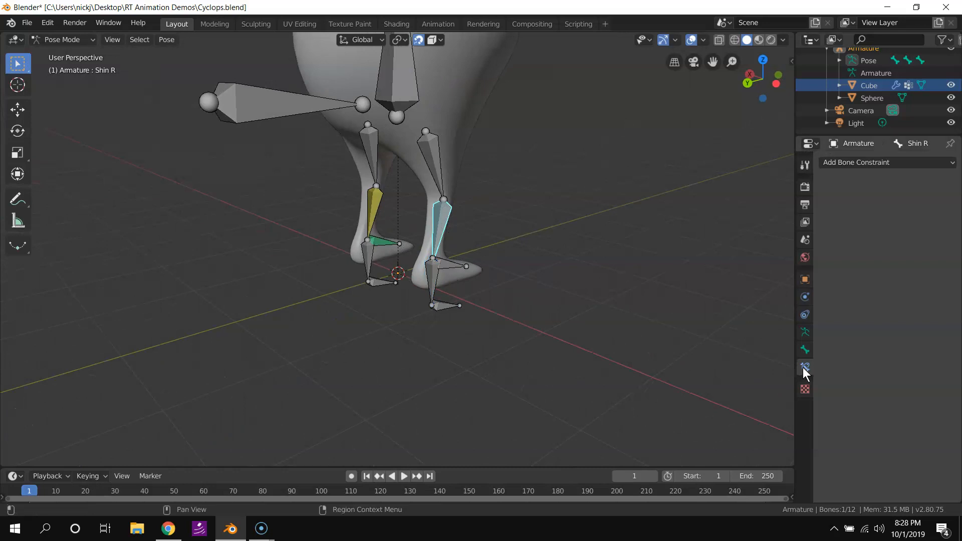
click(850, 163)
click(819, 216)
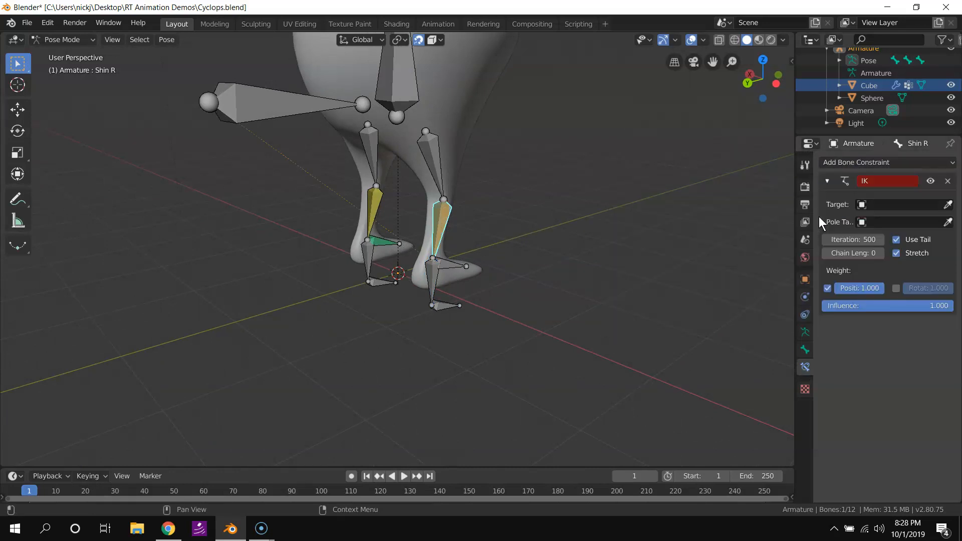
click(948, 205)
click(328, 96)
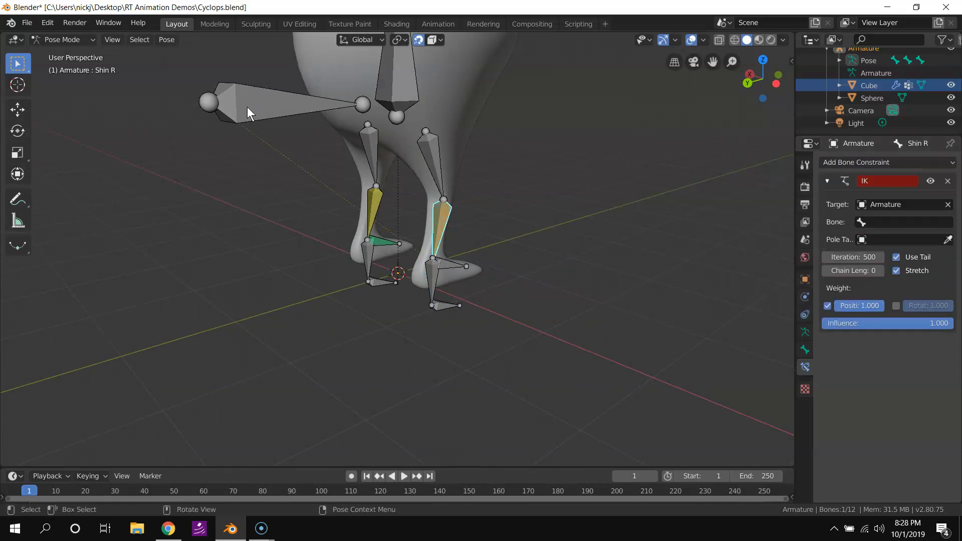
click(897, 221)
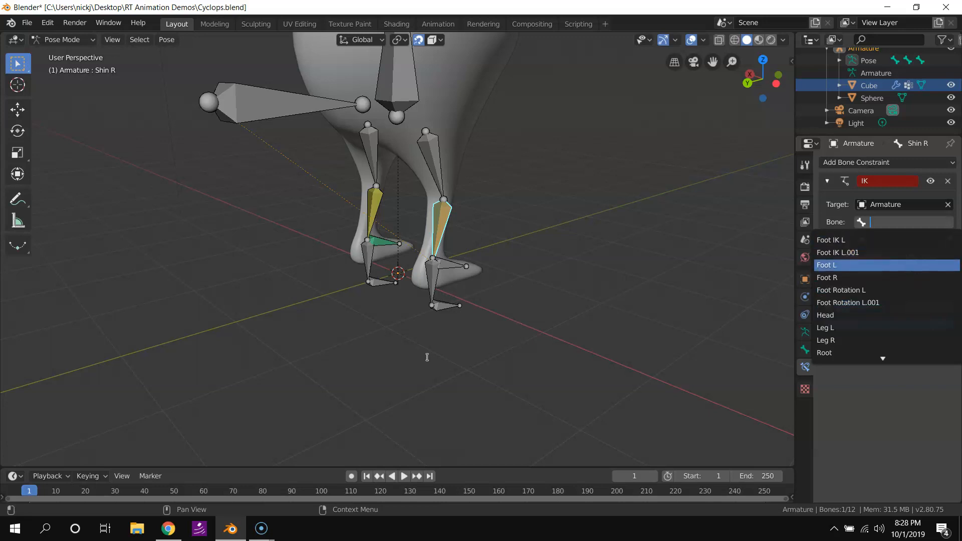
- Rename the duplicated foot IK bone under the right foot as Foot IK R
click(434, 287)
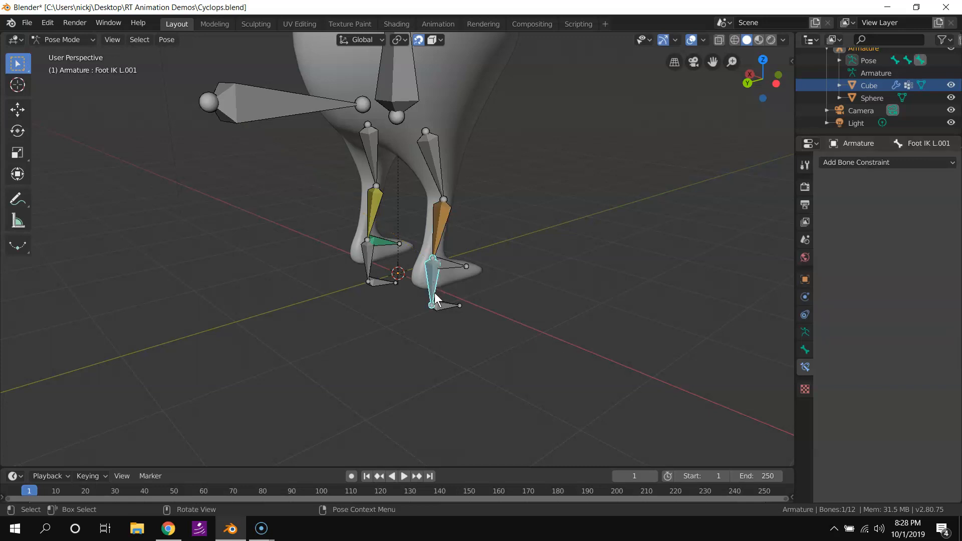
key(Tab)
key(Tab)
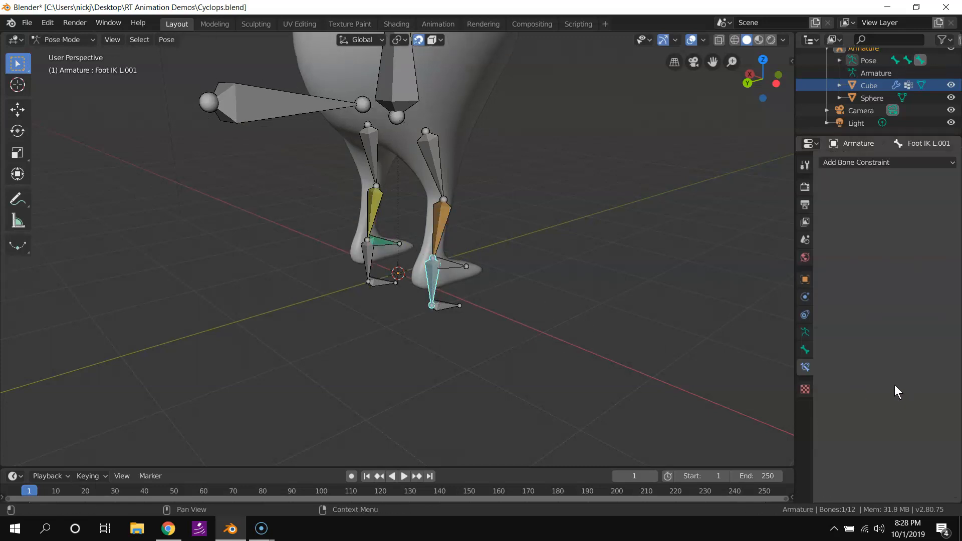
click(805, 349)
click(878, 162)
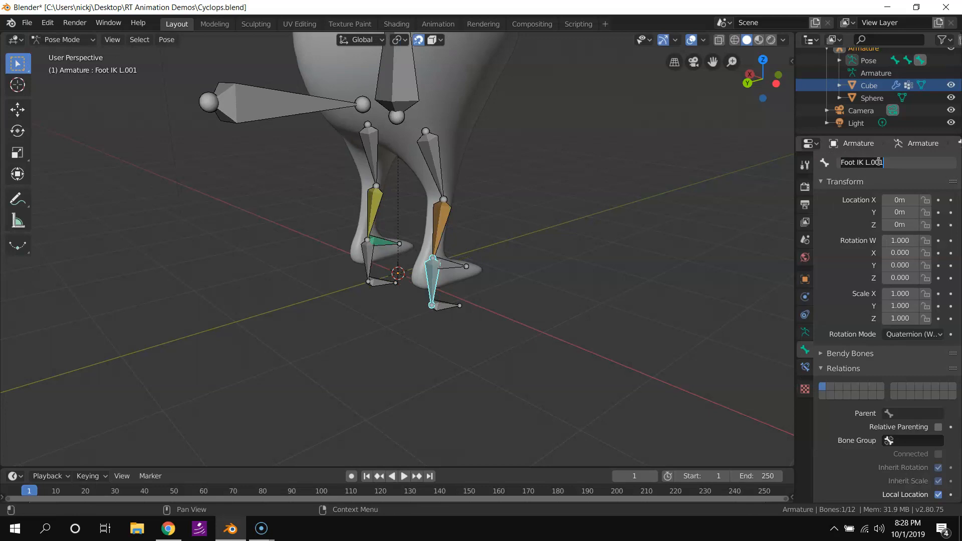
text(R)
key(Return)
- Rename the duplicated foot rotation bone under the right foot as Foot Rotation R
click(445, 307)
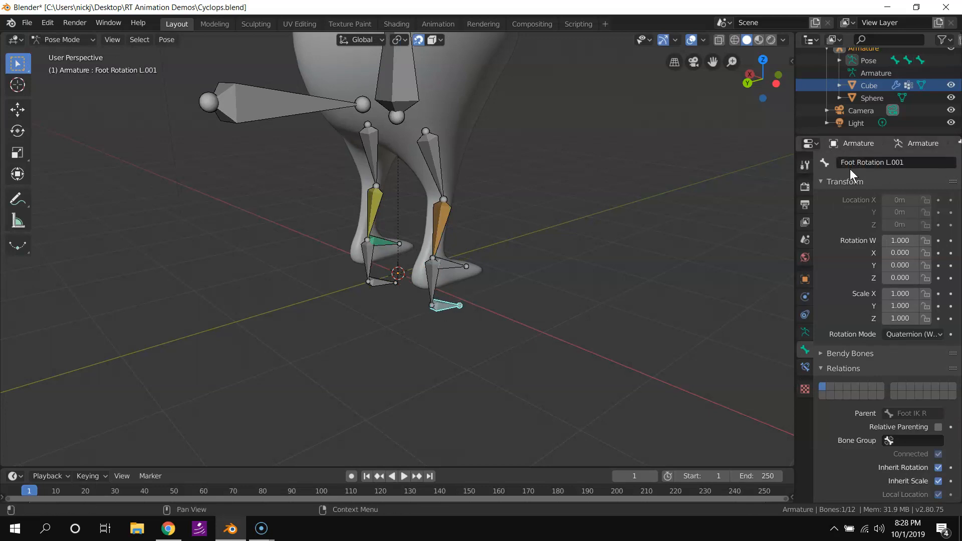
click(857, 162)
text(Foot Rotatio)
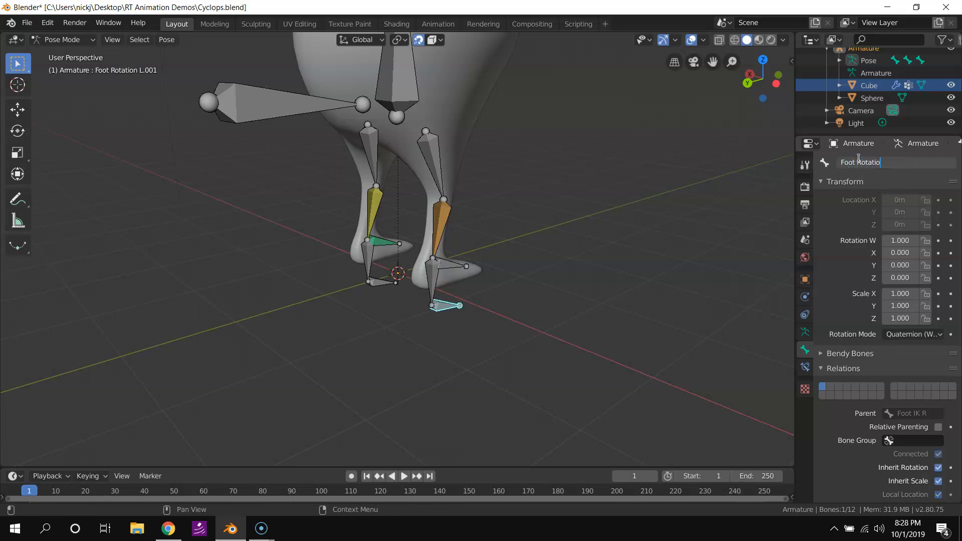
text(n R)
key(Return)
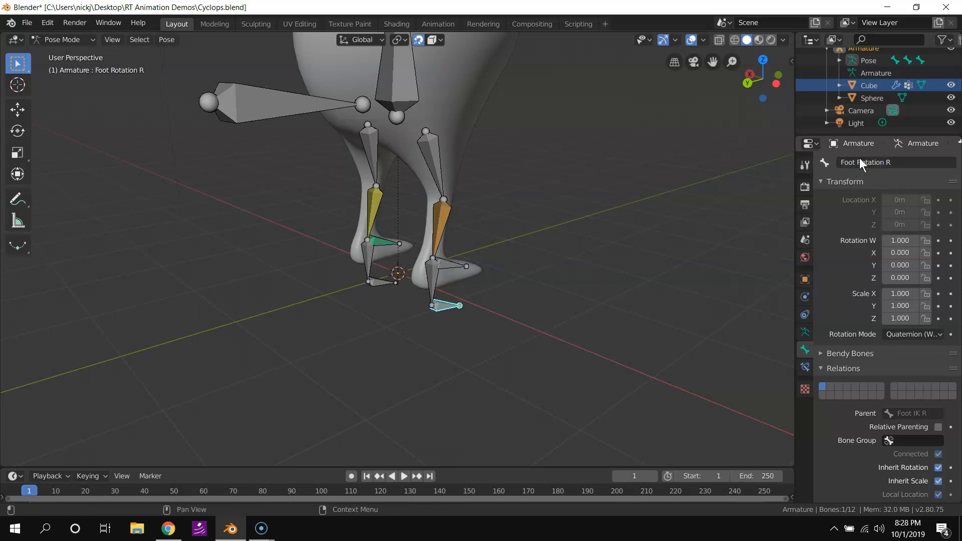
- Set Foot IK R as the target bone of the Shin R bone's IK constraint
click(439, 215)
click(805, 367)
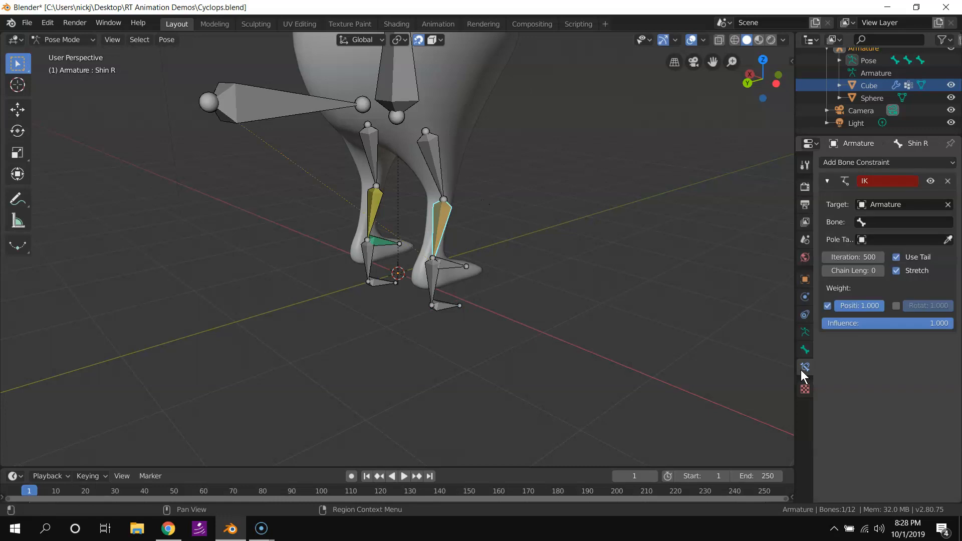
click(893, 222)
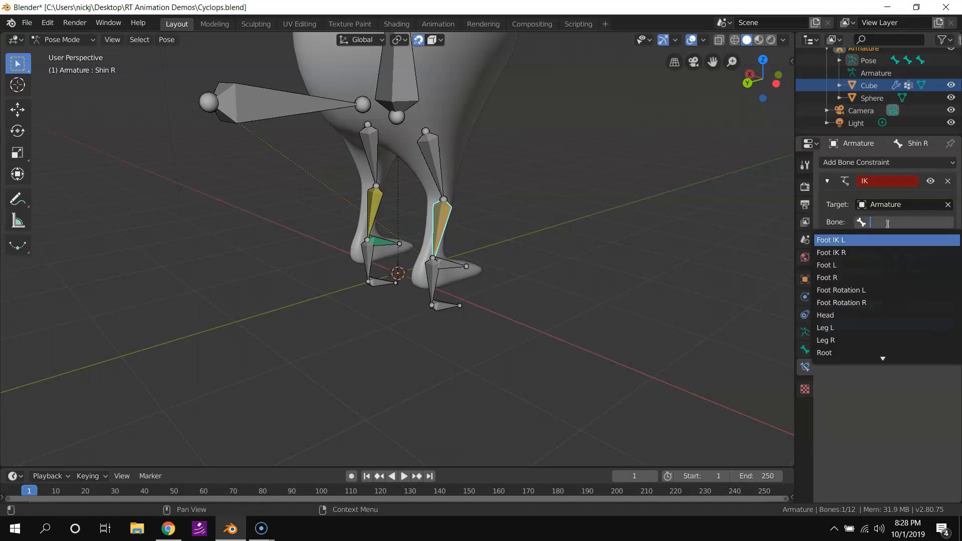
click(850, 254)
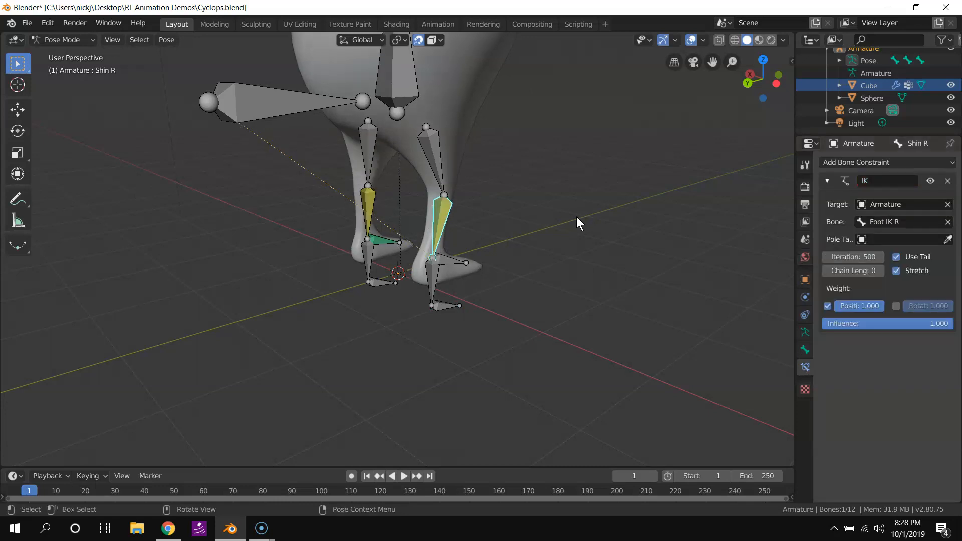
- Add a Copy Rotation constraint to the Foot R bone, targeting the Armature's Foot Rotation R bone
click(447, 261)
click(856, 161)
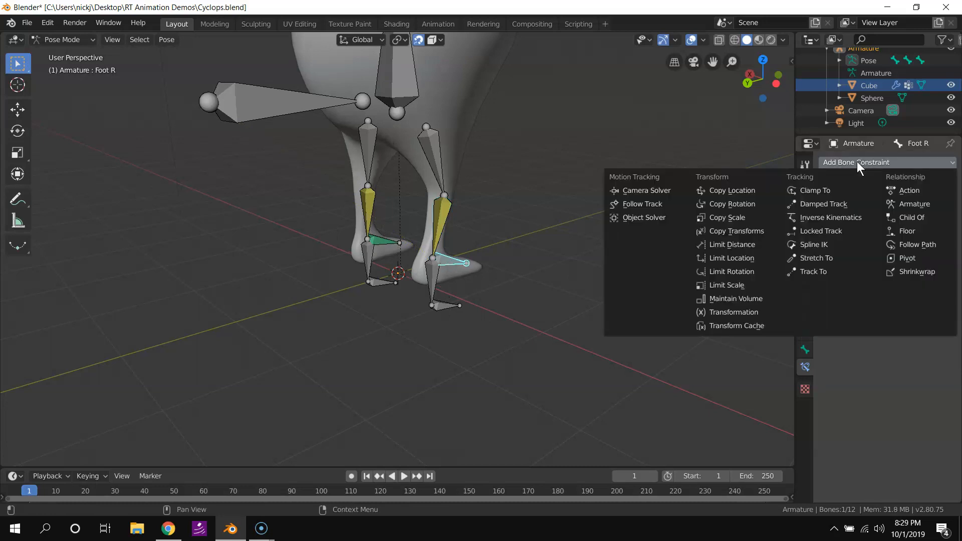
click(755, 206)
click(948, 204)
click(256, 115)
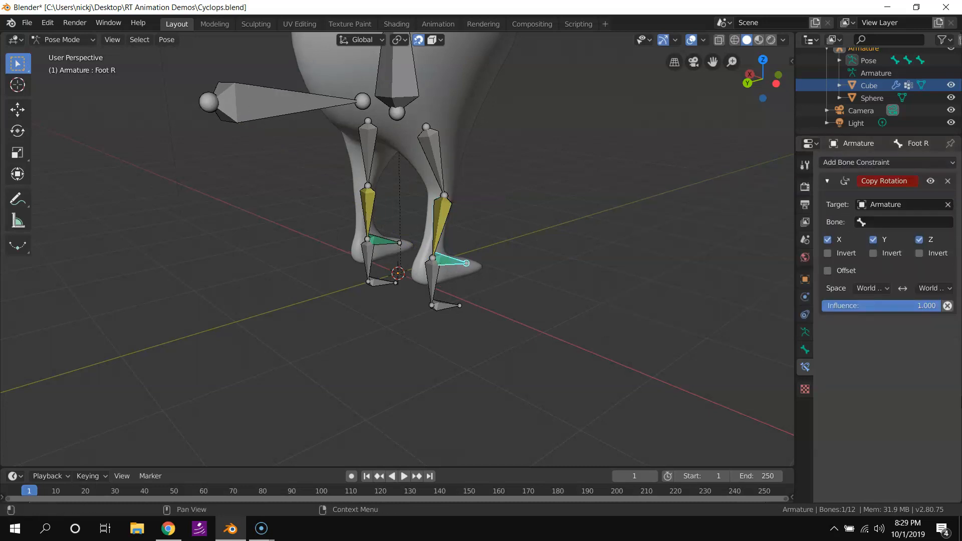
click(874, 223)
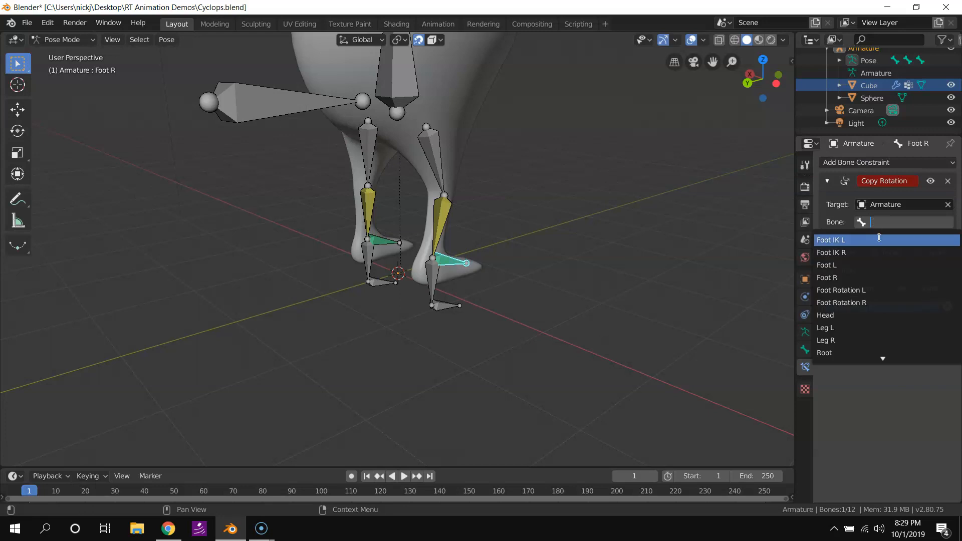
click(871, 303)
- Try moving the Root bone to test how both constrained legs and feet follow, and check the legs around Shin R
middle_drag(762, 321, 332, 179)
click(333, 179)
key(g)
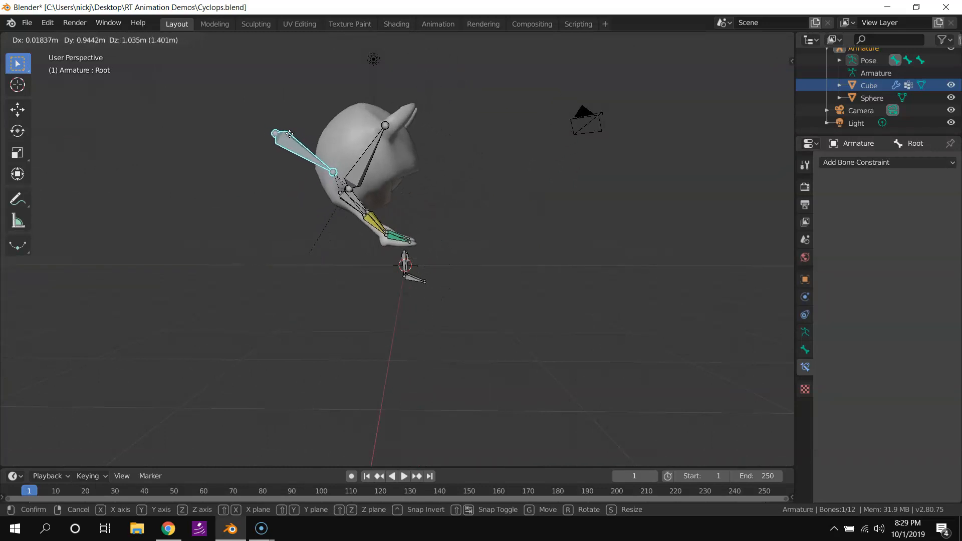
right_click(289, 134)
click(410, 232)
middle_drag(413, 237, 365, 216)
scroll(375, 255, up, 3)
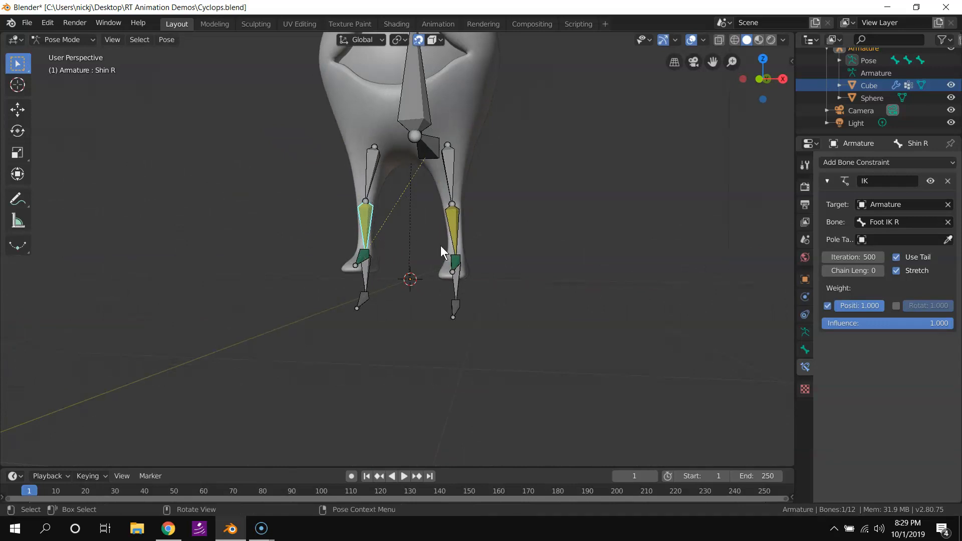
middle_drag(314, 258, 421, 238)
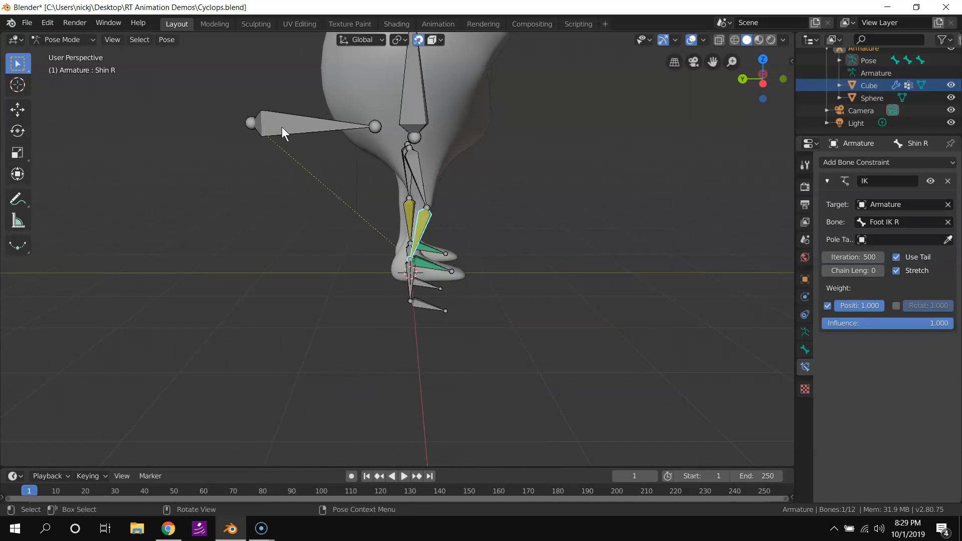
click(316, 123)
key(g)
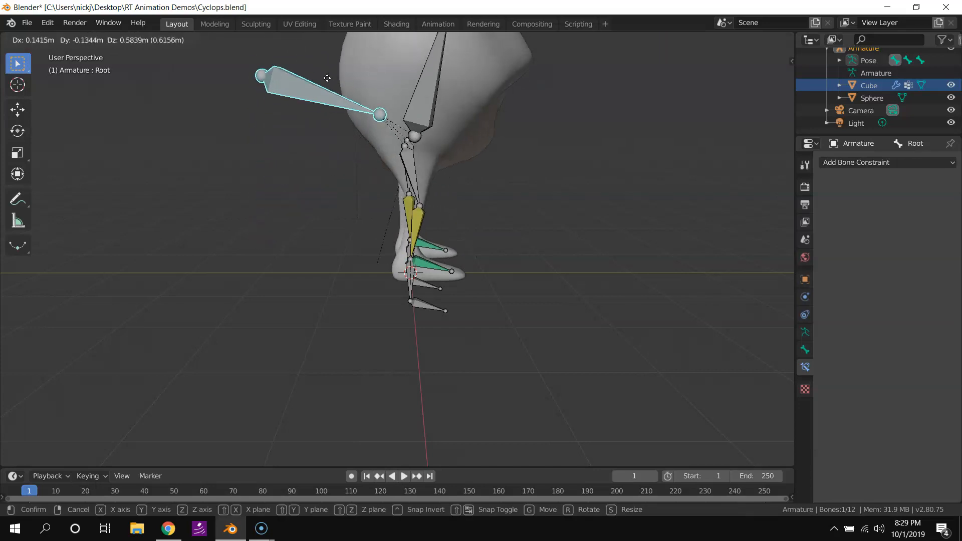
click(442, 236)
- Set the chain length of the Shin R bone's IK constraint to 2
click(429, 223)
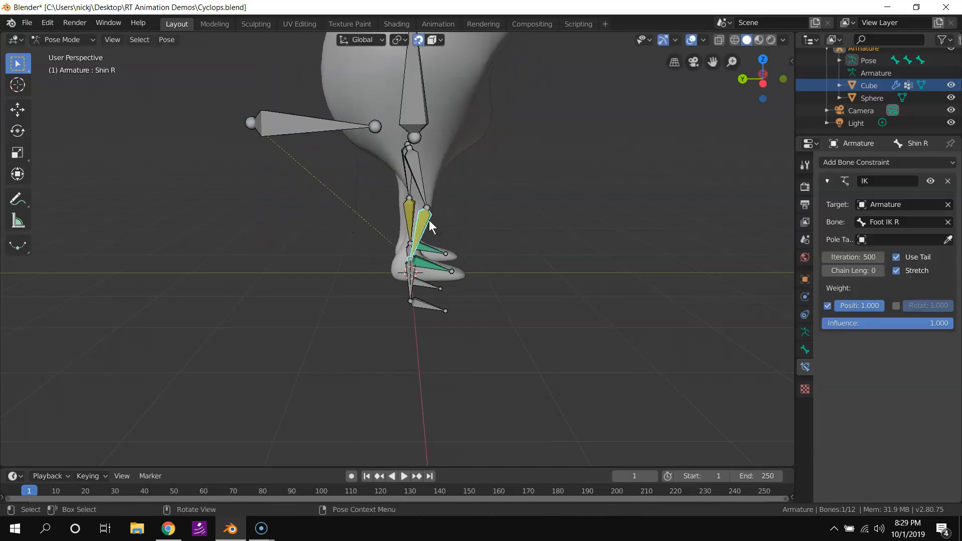
click(880, 271)
click(880, 271)
- Inspect both legs from several sides and temporarily move the Root bone to test the shortened IK chain
middle_drag(504, 274, 389, 234)
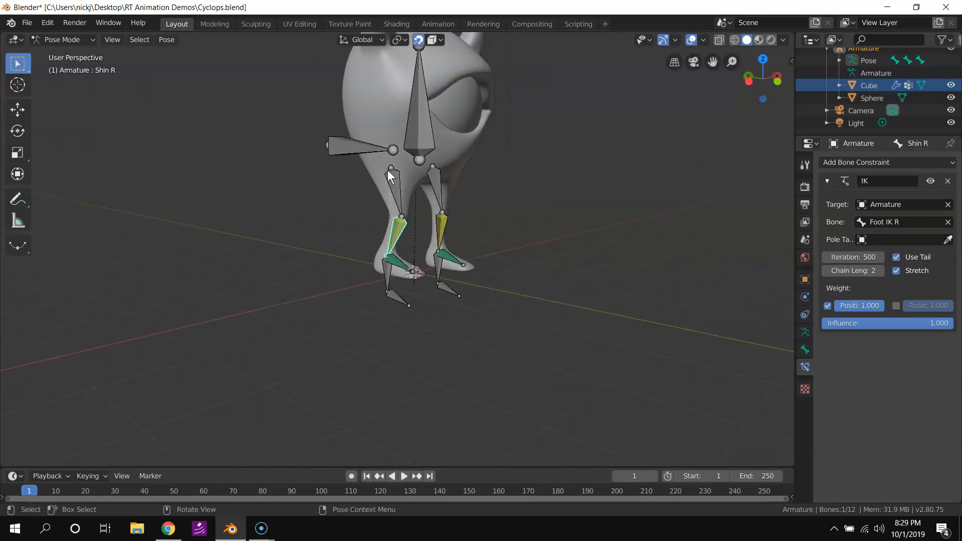
middle_drag(381, 234, 401, 245)
scroll(445, 265, up, 4)
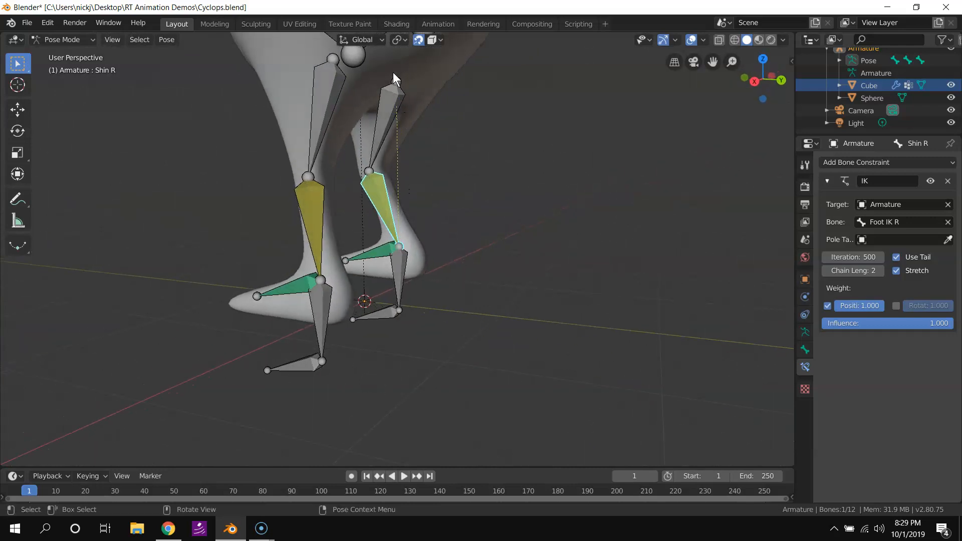
middle_drag(401, 89, 321, 170)
scroll(366, 184, down, 3)
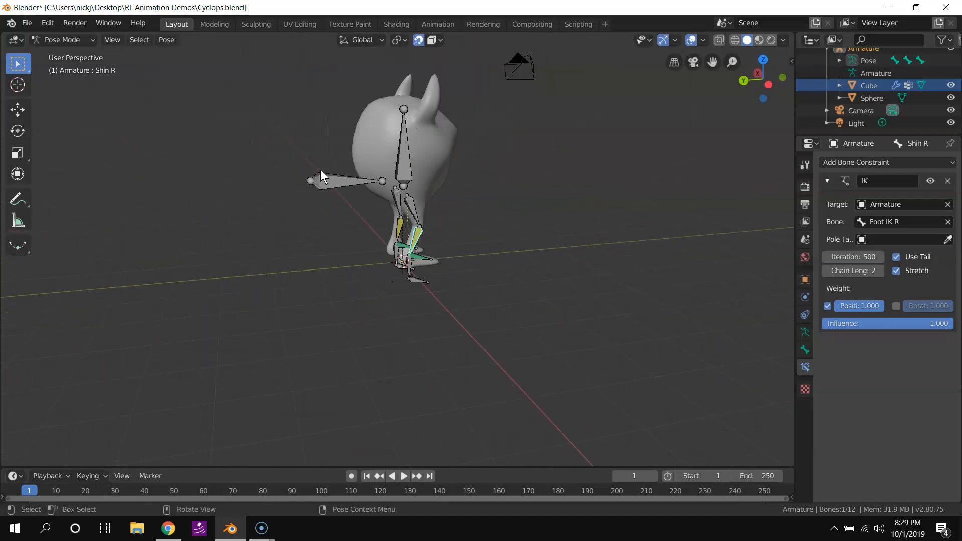
click(325, 174)
middle_drag(463, 186, 466, 207)
key(g)
right_click(557, 160)
- Turn off snapping and move the Root bone freely to test both legs with the feet planted
scroll(466, 208, up, 3)
click(420, 39)
shift+middle_drag(510, 137, 522, 191)
key(g)
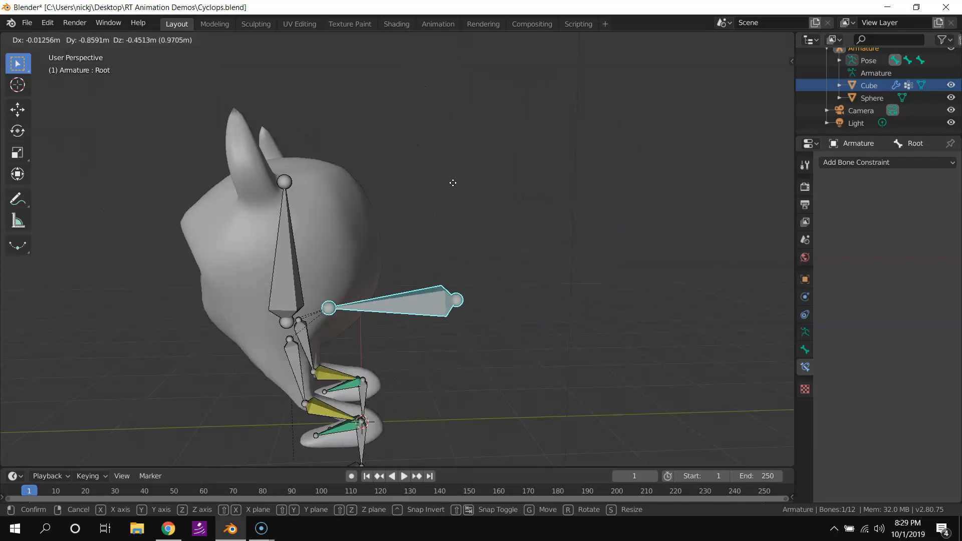
click(540, 167)
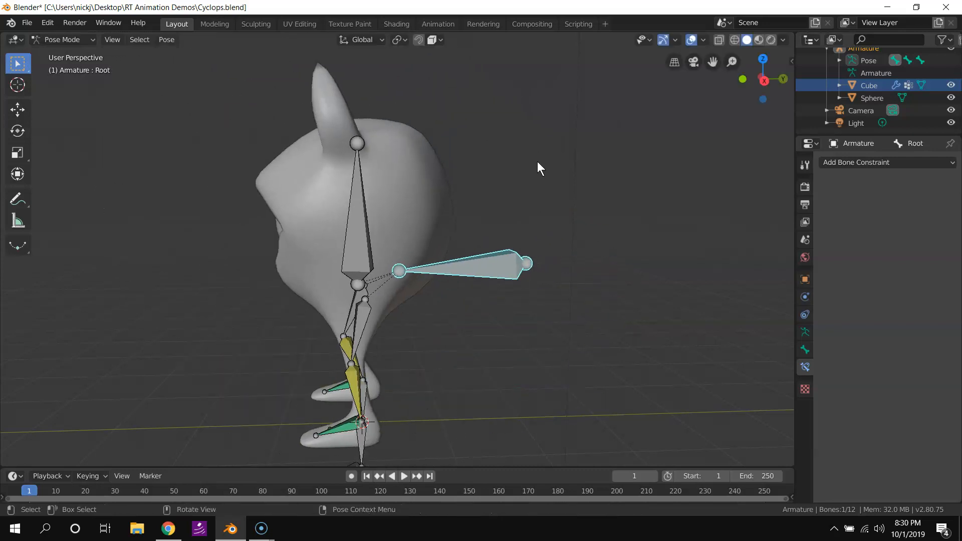